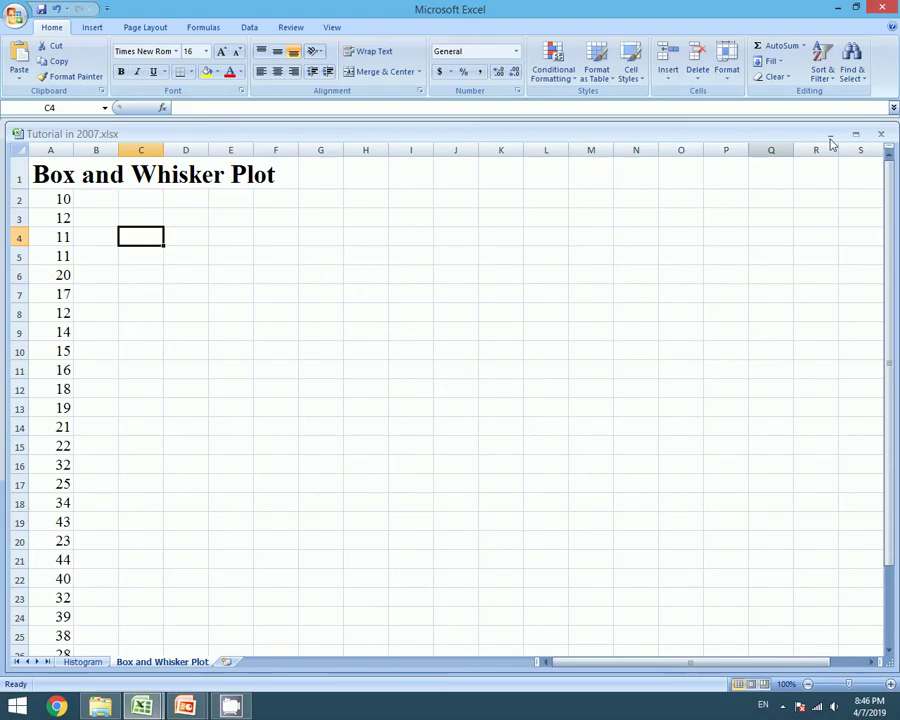
Step: Maximize the workbook window and enter the heading "Five points" in cell C3
{"action": "left_click", "coordinate": [855, 133]}
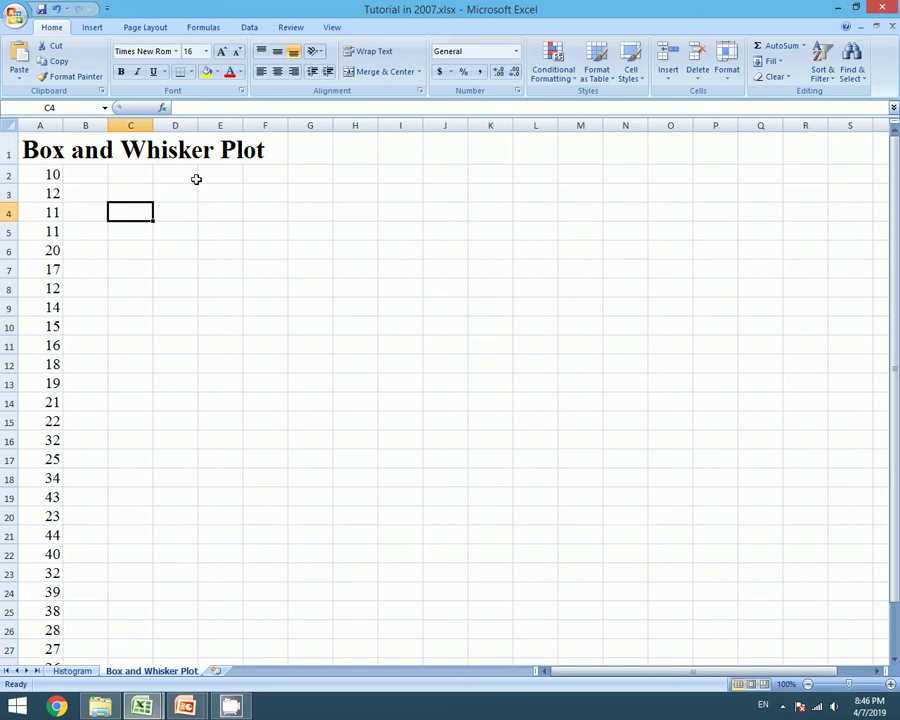
{"action": "left_click", "coordinate": [43, 176]}
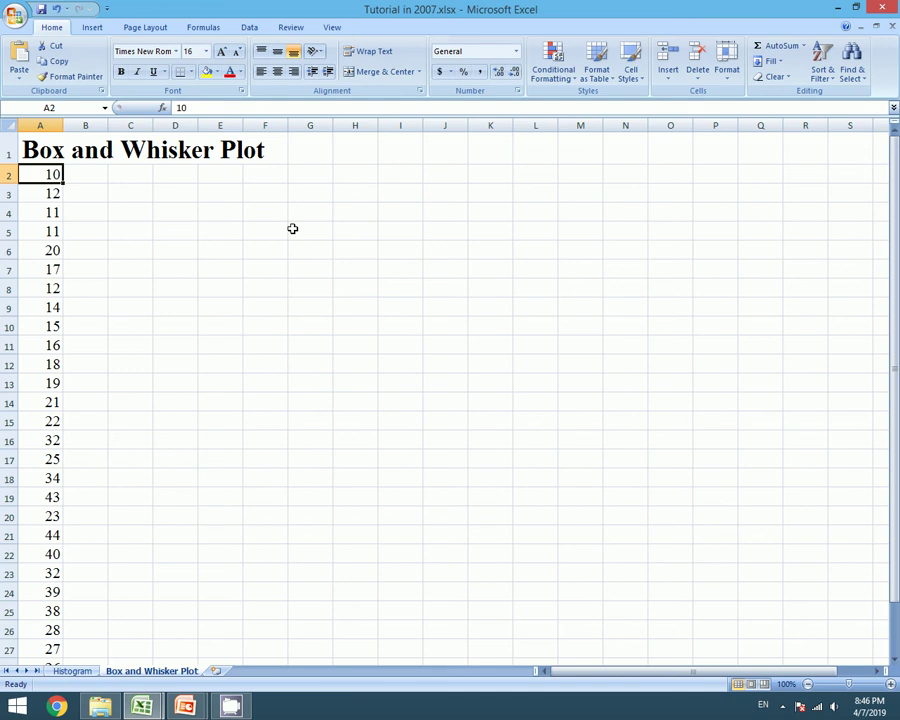
{"action": "key", "text": "Right"}
{"action": "key", "text": "Right"}
{"action": "key", "text": "Right"}
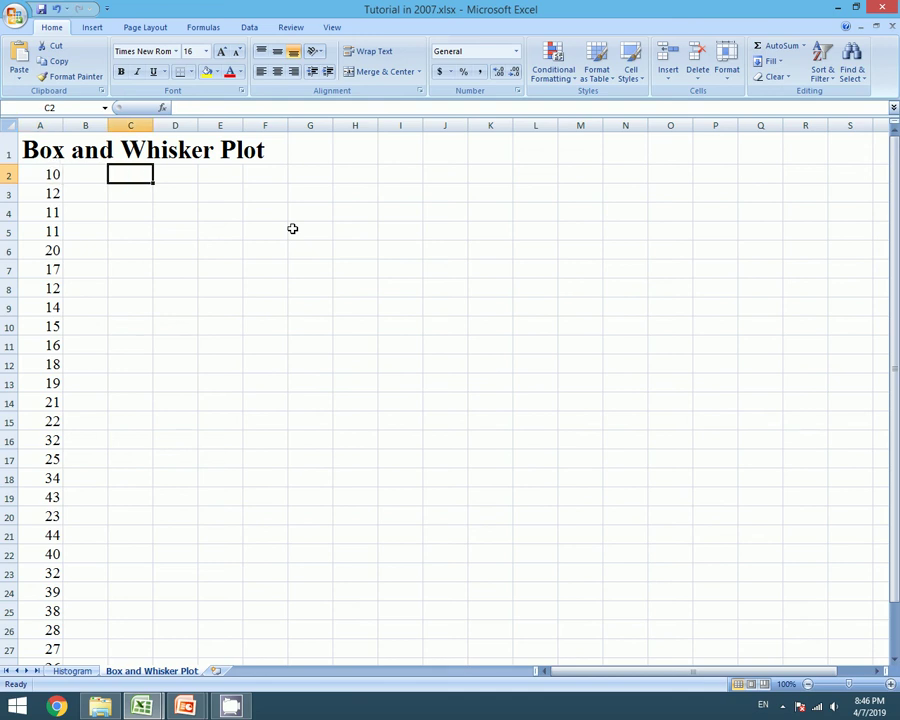
{"action": "key", "text": "Down"}
{"action": "key", "text": "Up"}
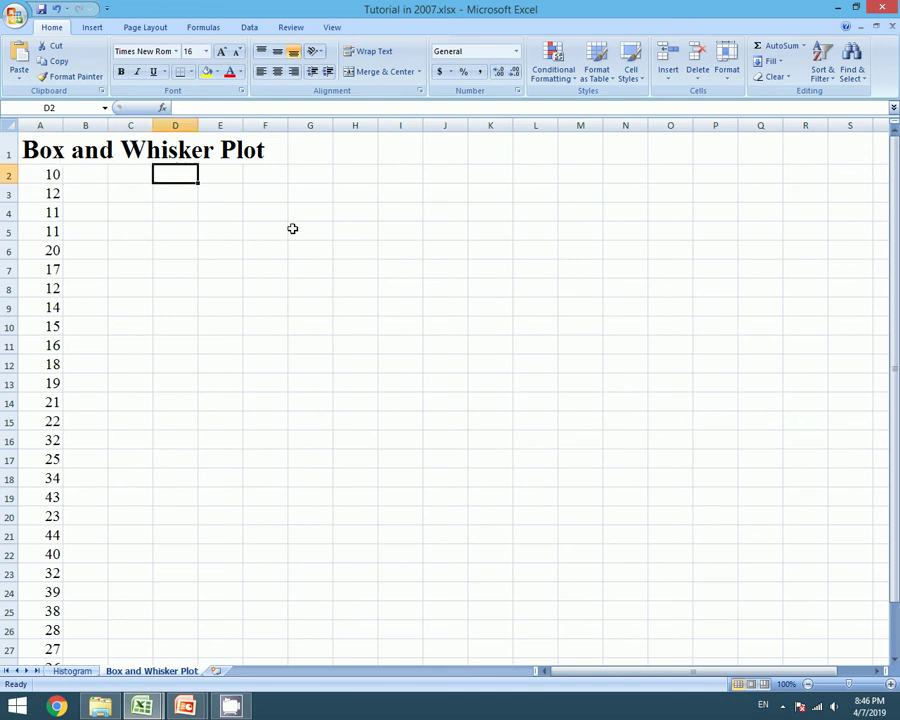
{"action": "key", "text": "Down"}
{"action": "key", "text": "Left"}
{"action": "type", "text": "Five p"}
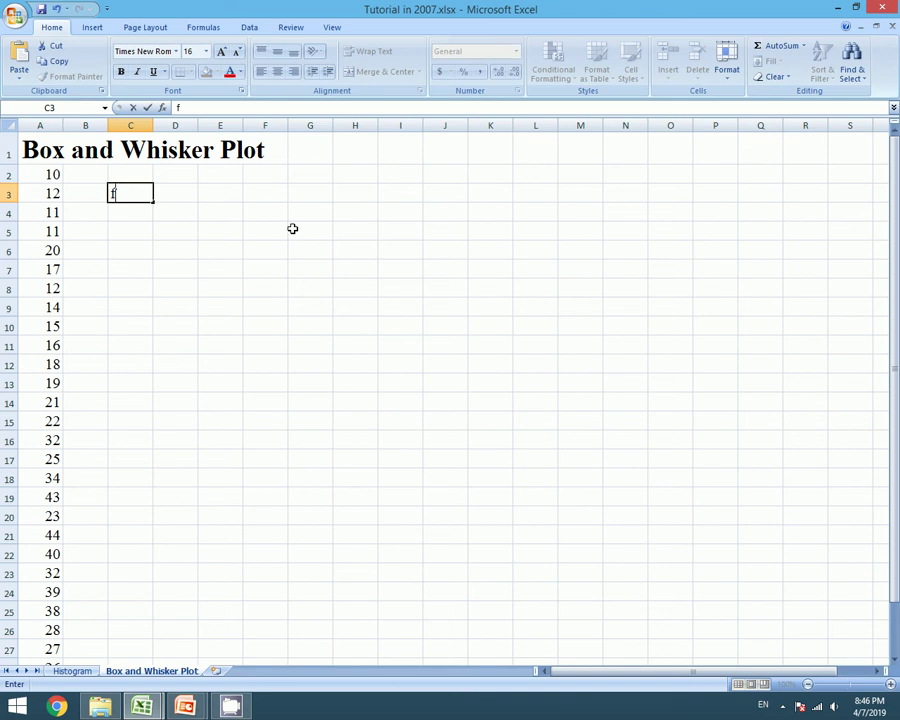
{"action": "type", "text": "oints"}
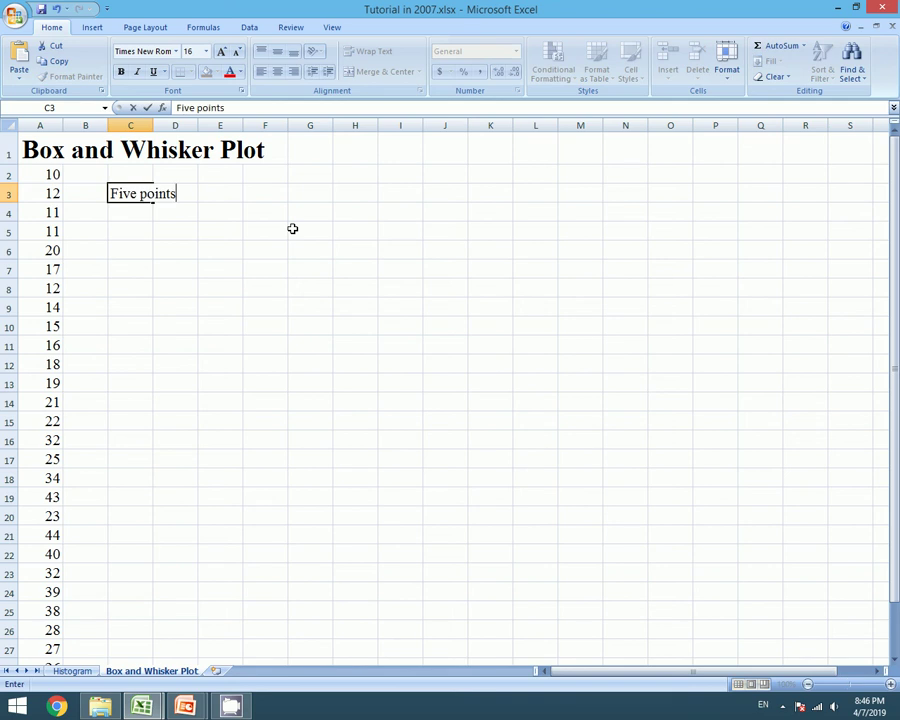
{"action": "key", "text": "Return"}
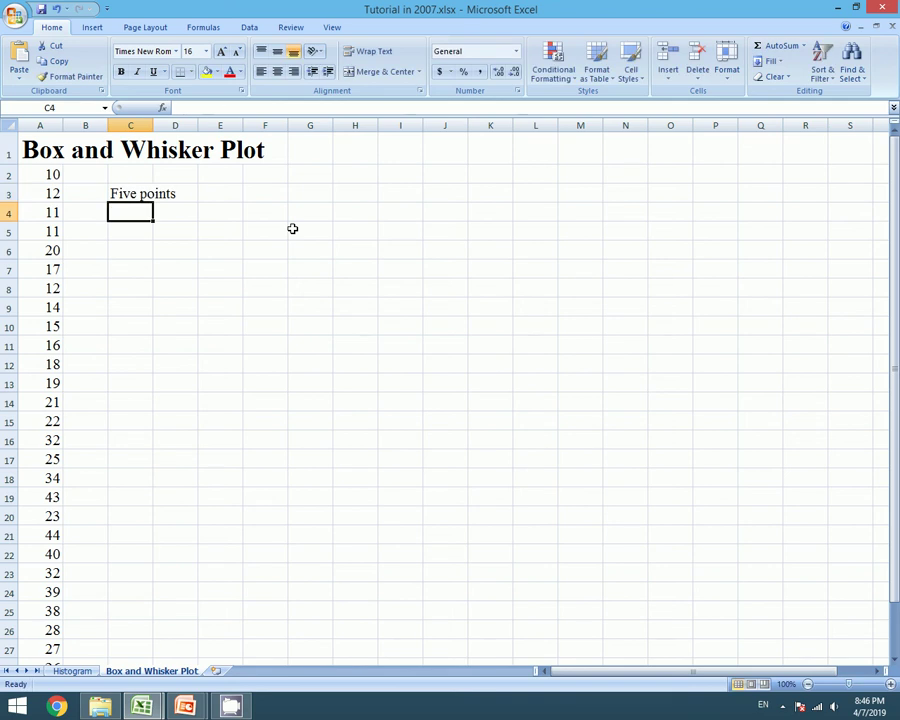
Step: Enter the labels Q1, Min, Q2, Max and Q3 in cells C4 to C8 below the heading
{"action": "type", "text": "Q1"}
{"action": "key", "text": "Return"}
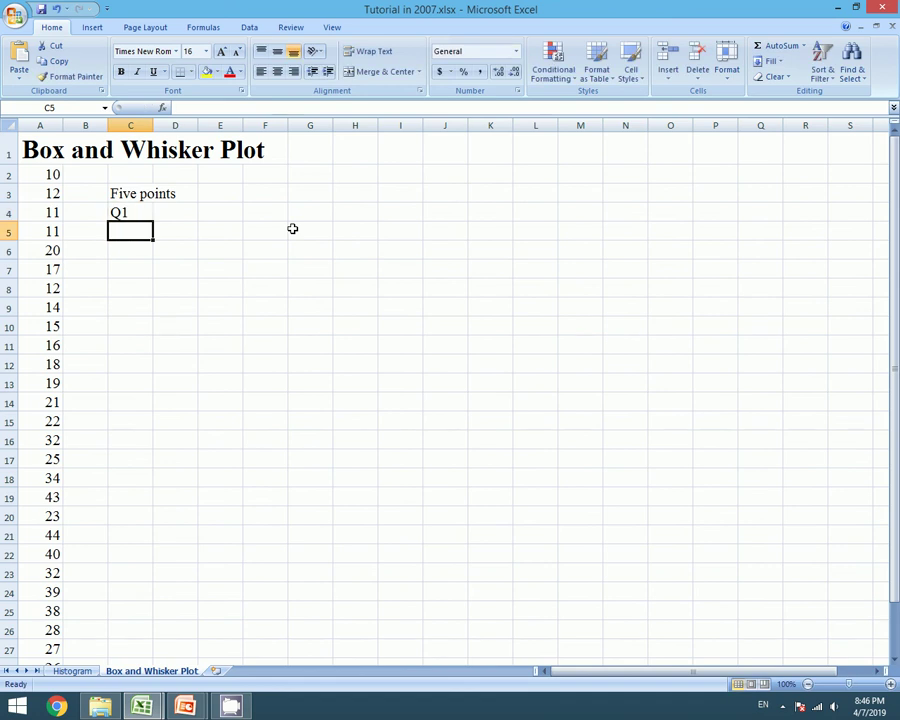
{"action": "type", "text": "Min"}
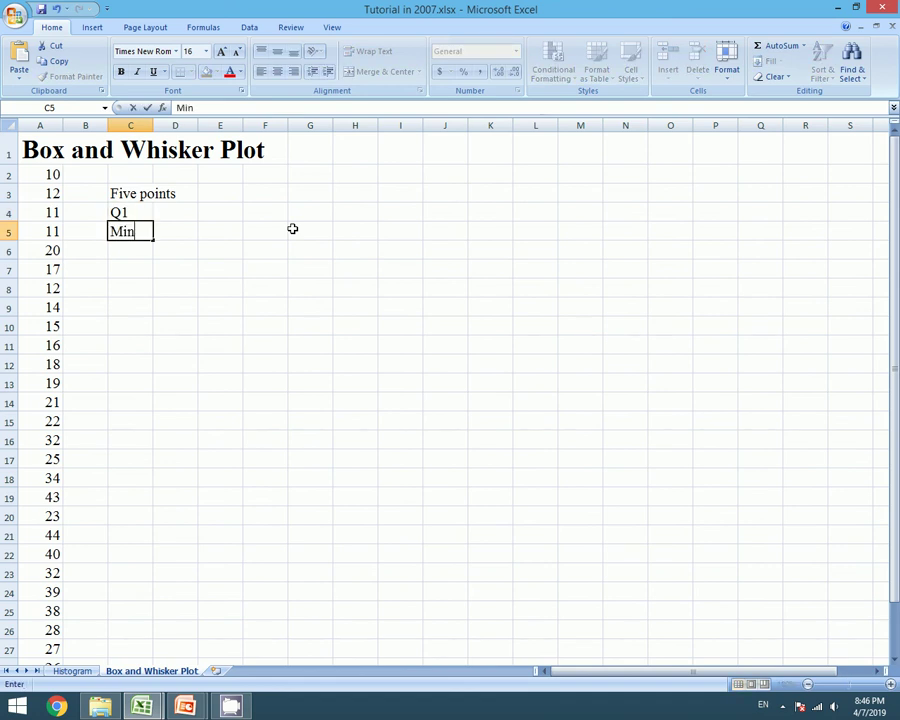
{"action": "key", "text": "Return"}
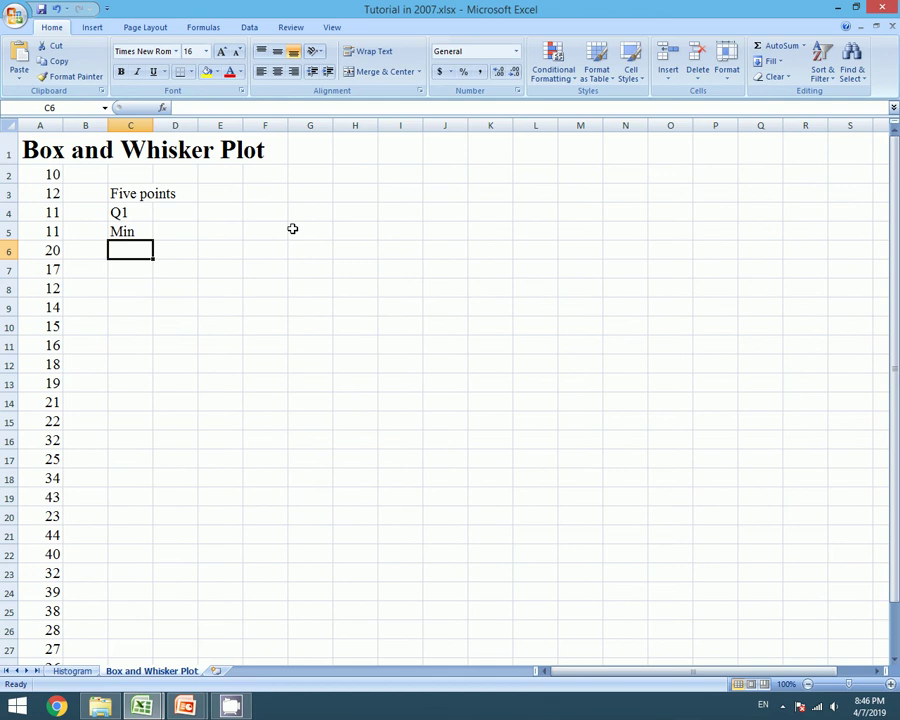
{"action": "type", "text": "Q"}
{"action": "key", "text": "BackSpace"}
{"action": "key", "text": "BackSpace"}
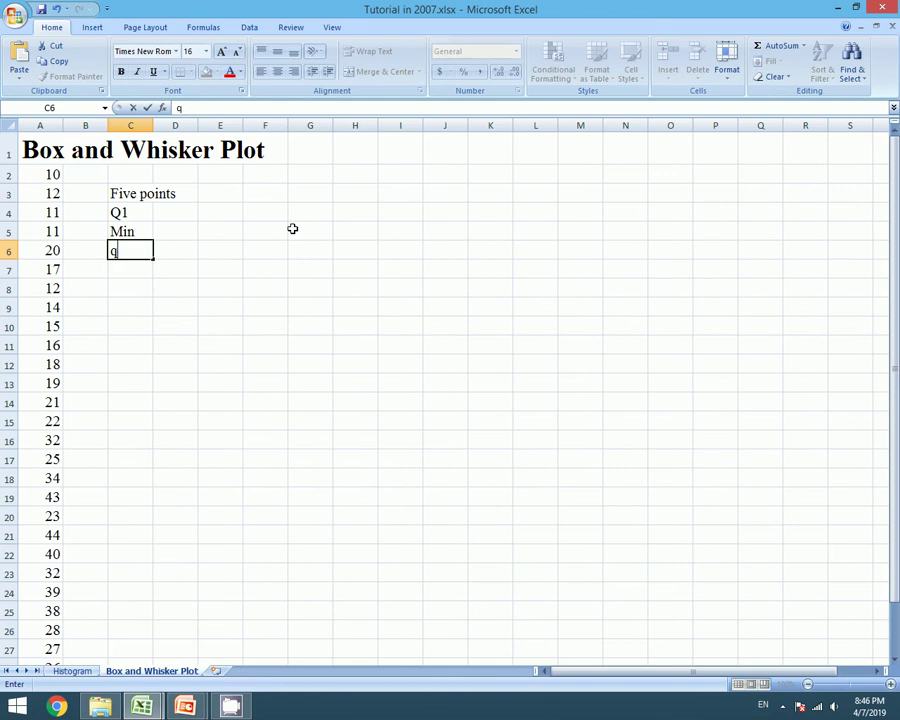
{"action": "type", "text": "Q2"}
{"action": "key", "text": "Return"}
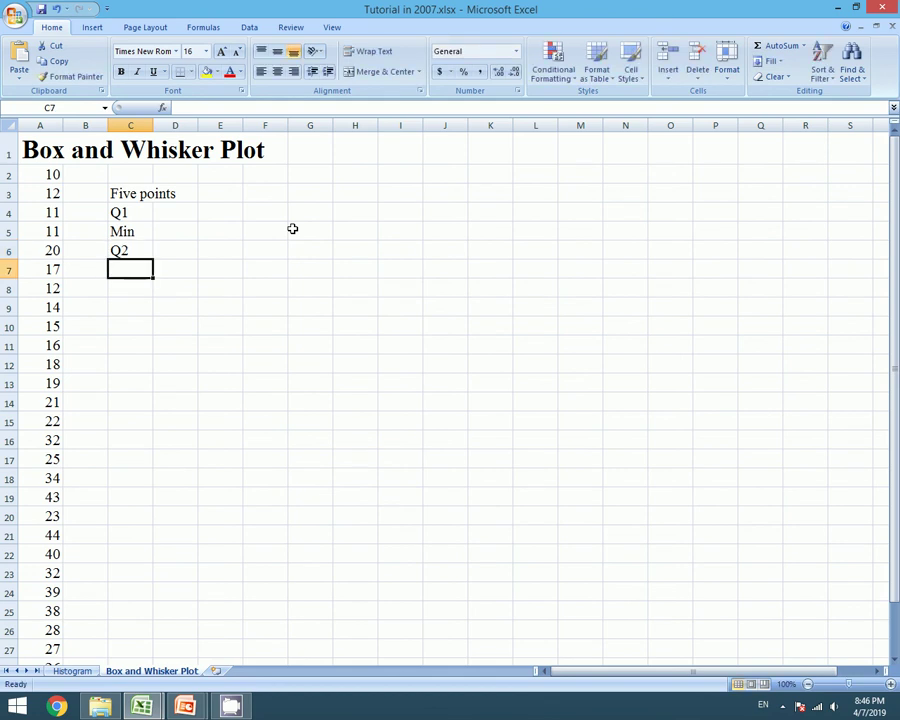
{"action": "type", "text": "M"}
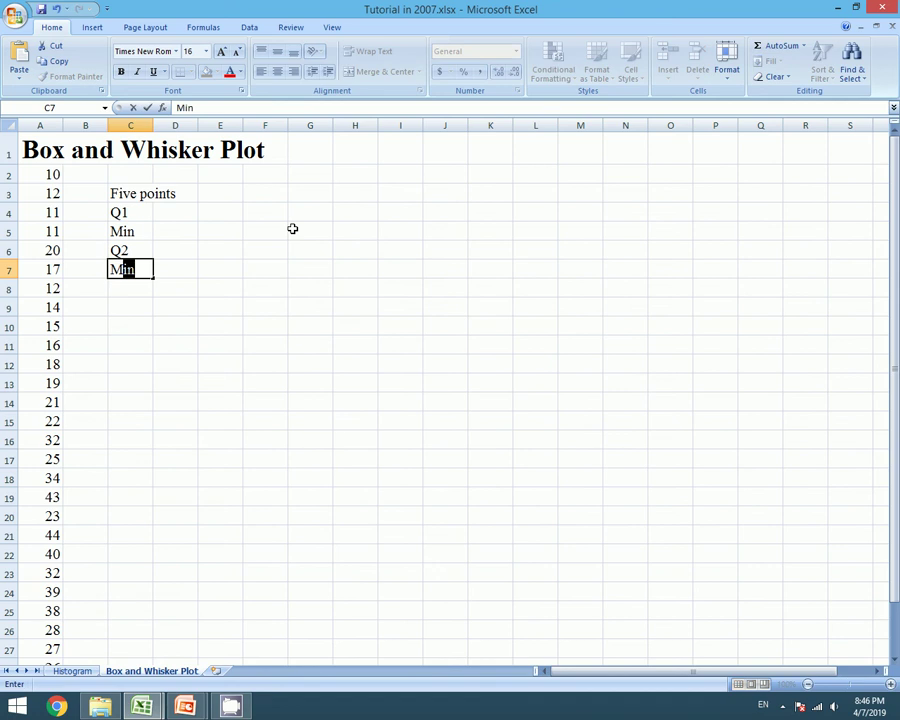
{"action": "type", "text": "ax"}
{"action": "key", "text": "Return"}
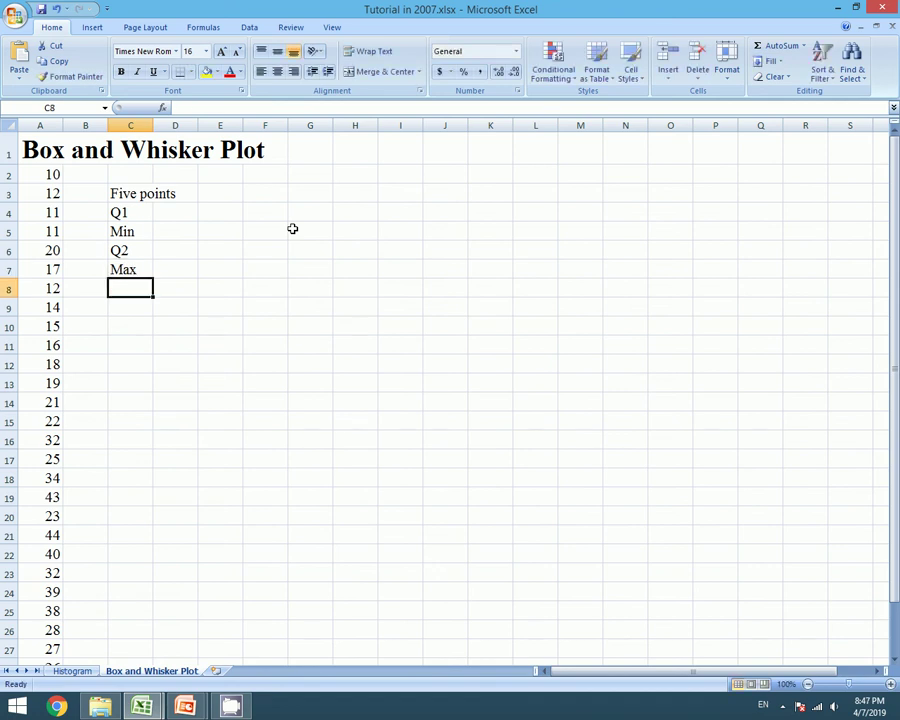
{"action": "type", "text": "Q3"}
{"action": "key", "text": "Tab"}
Step: Make the "Five points" heading in cell C3 bold
{"action": "key", "text": "Up"}
{"action": "key", "text": "Up"}
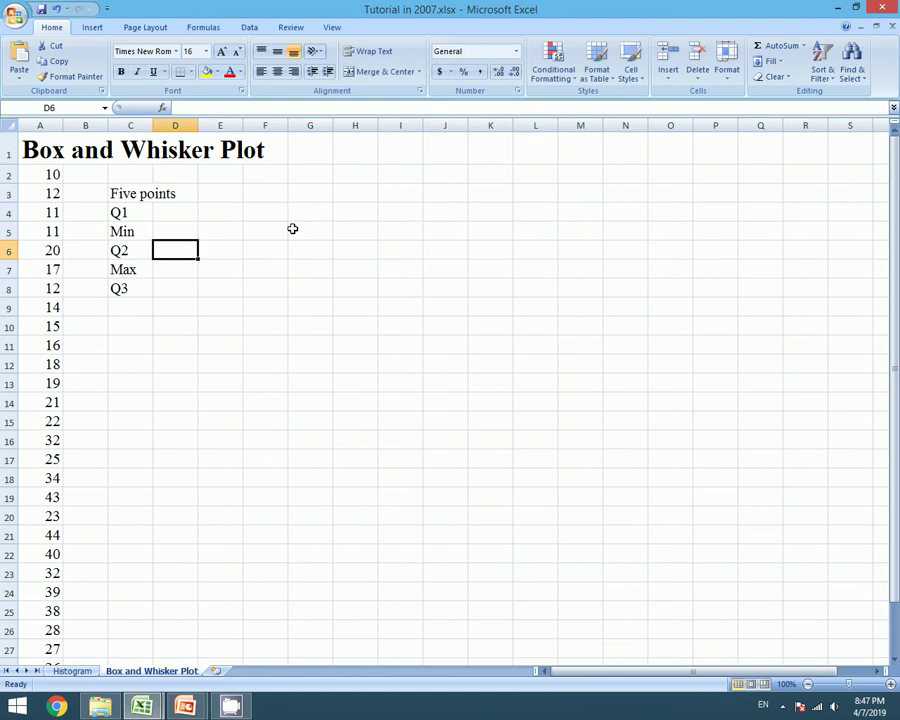
{"action": "key", "text": "Up"}
{"action": "key", "text": "Up"}
{"action": "key", "text": "Left"}
{"action": "key", "text": "Up"}
{"action": "key", "text": "ctrl+b"}
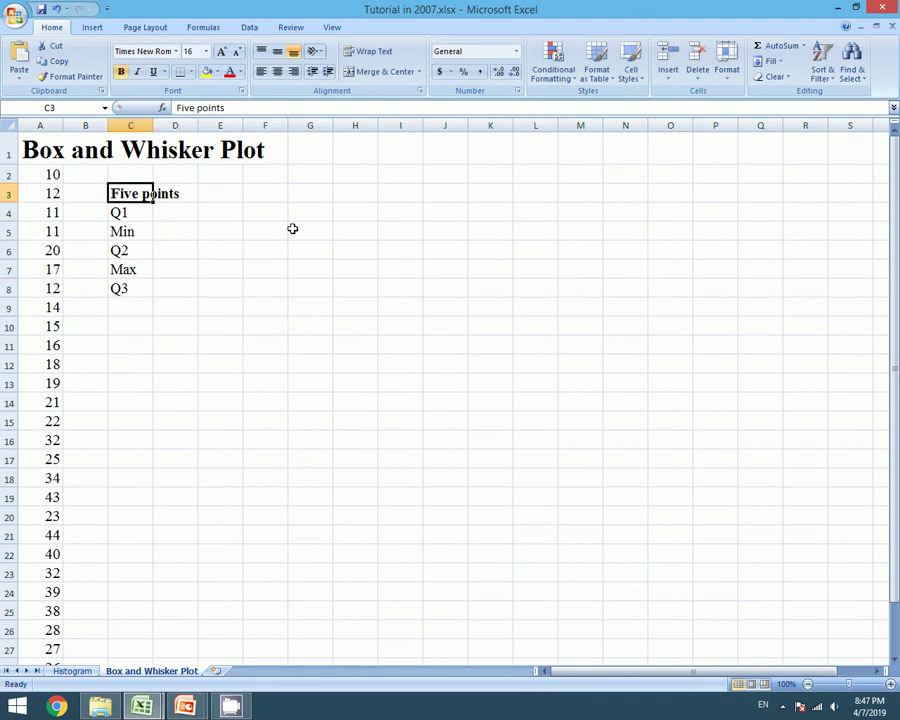
Step: Calculate Q1 in cell D4 with the formula =QUARTILE($A$2:$A$31,1), using absolute references to the data in column A
{"action": "key", "text": "Down"}
{"action": "key", "text": "Right"}
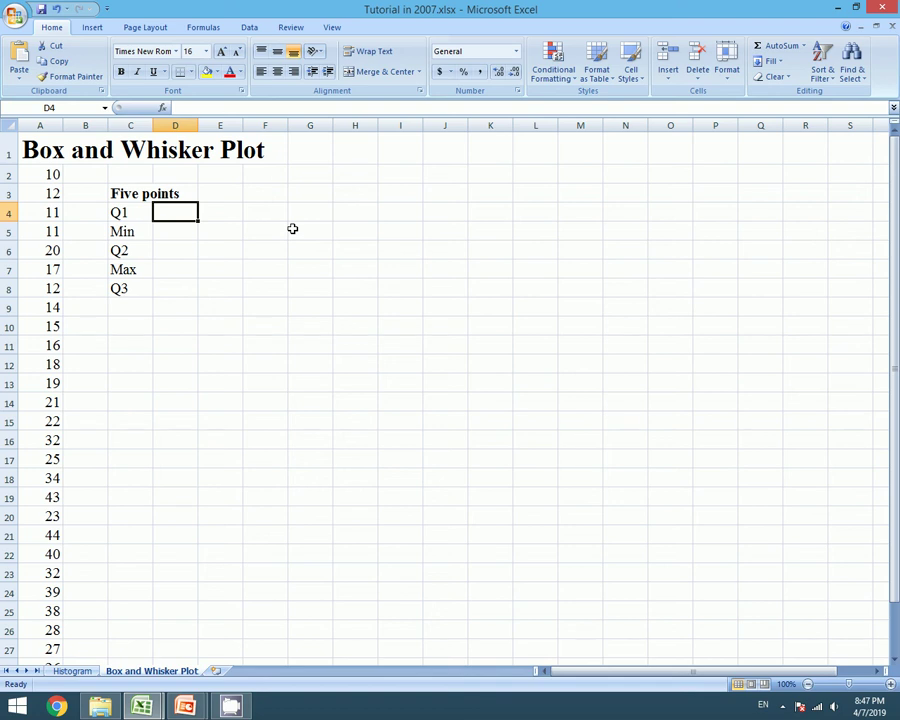
{"action": "type", "text": "=qu"}
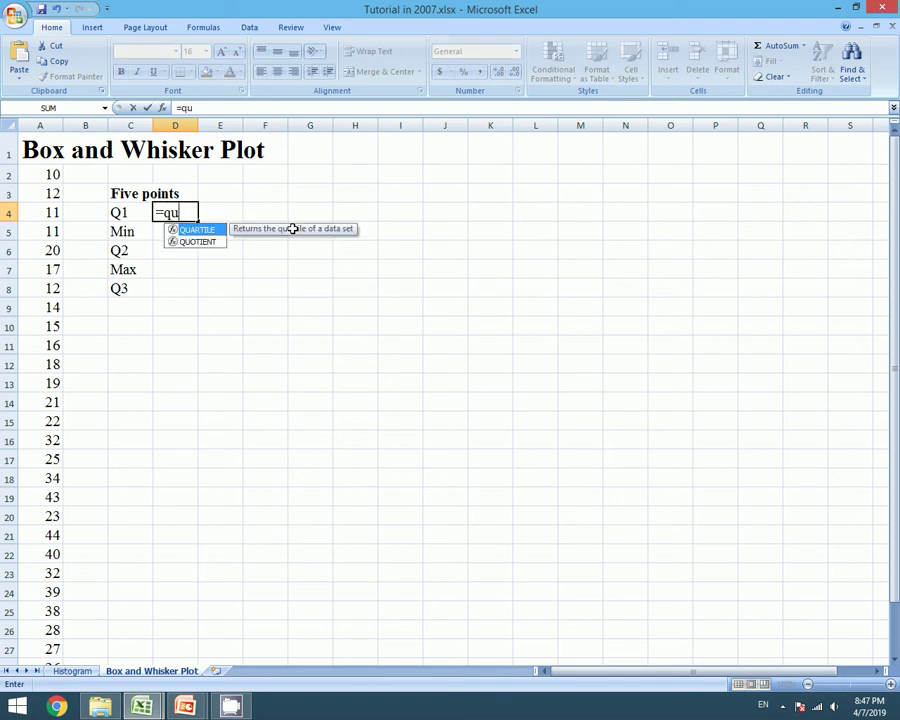
{"action": "type", "text": "artile"}
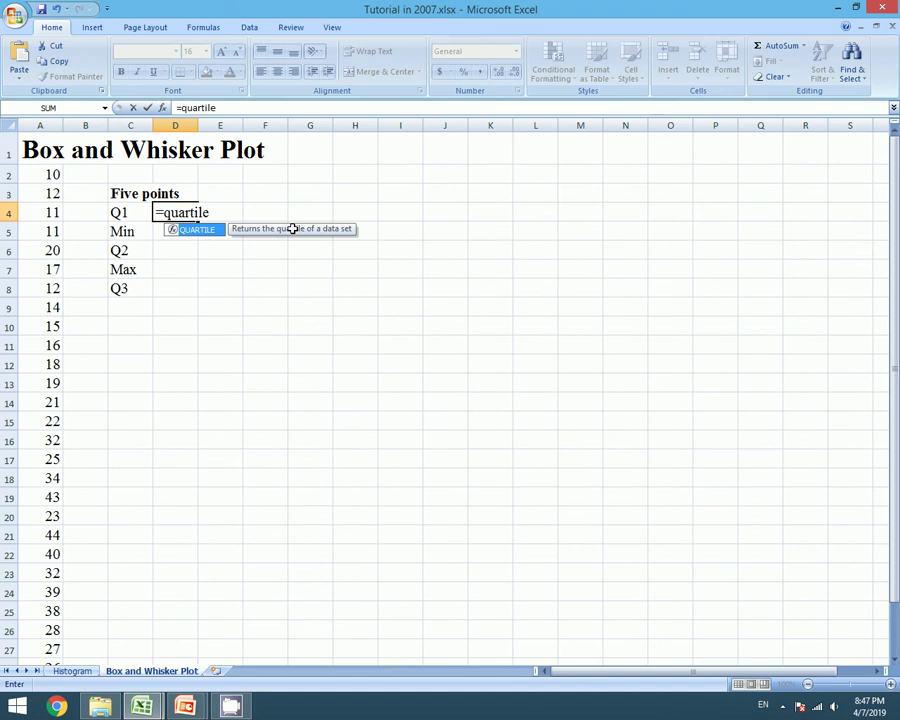
{"action": "type", "text": "("}
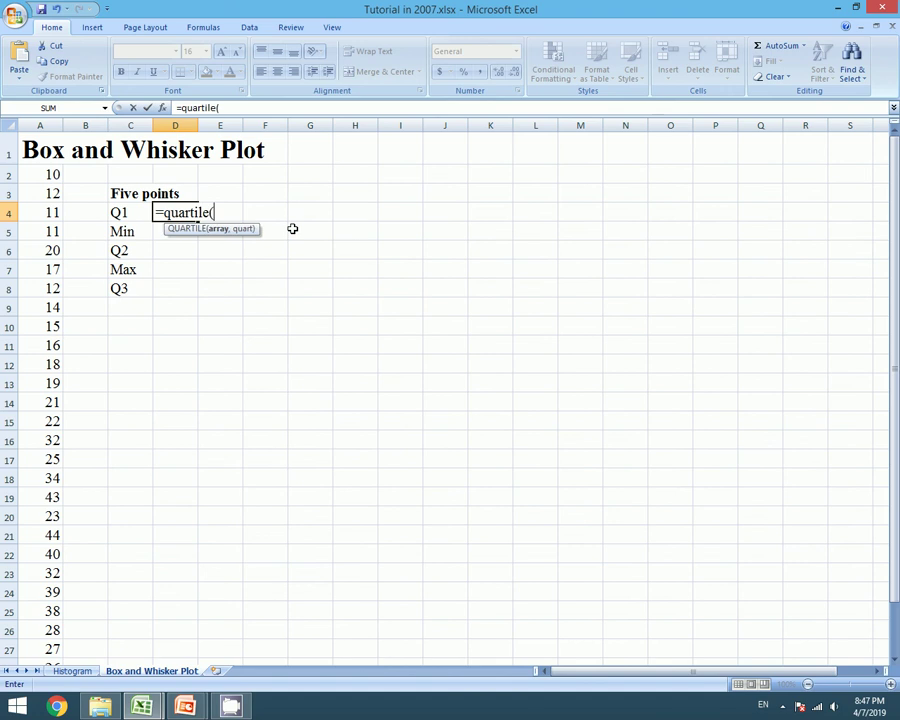
{"action": "left_click", "coordinate": [32, 175]}
{"action": "key", "text": "ctrl+shift+Down"}
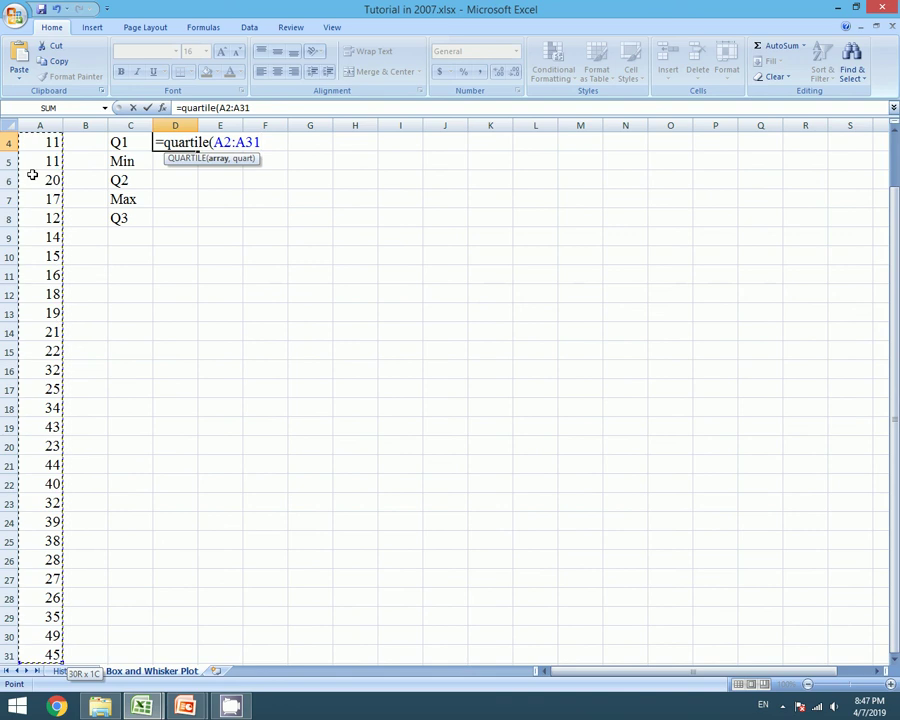
{"action": "key", "text": "F4"}
{"action": "type", "text": ","}
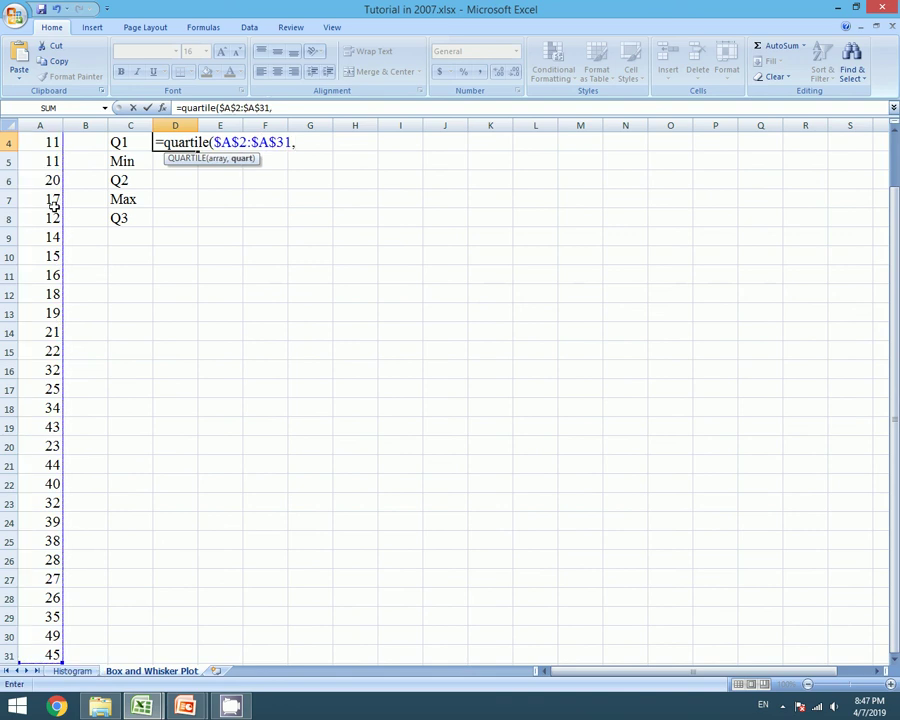
{"action": "scroll", "coordinate": [116, 256], "scroll_direction": "up", "scroll_amount": 1}
{"action": "type", "text": "1"}
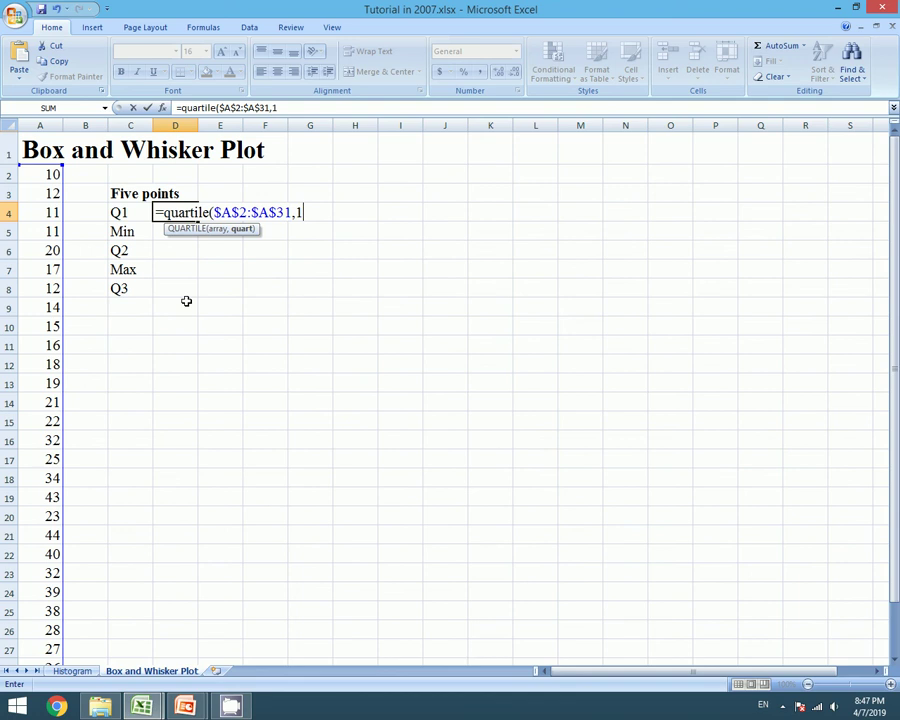
{"action": "type", "text": ")"}
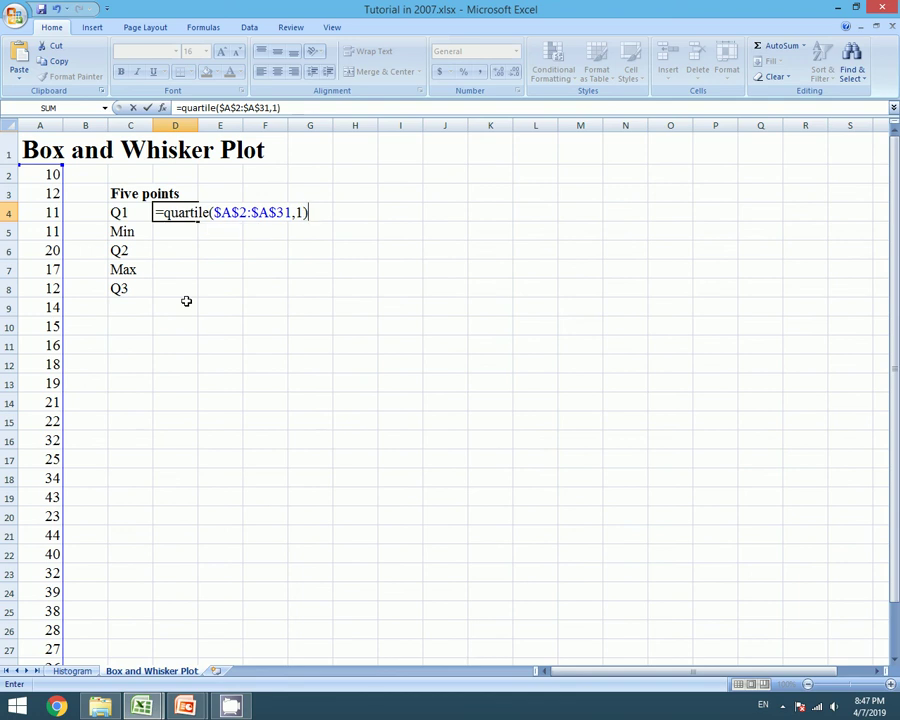
{"action": "key", "text": "Return"}
{"action": "key", "text": "Up"}
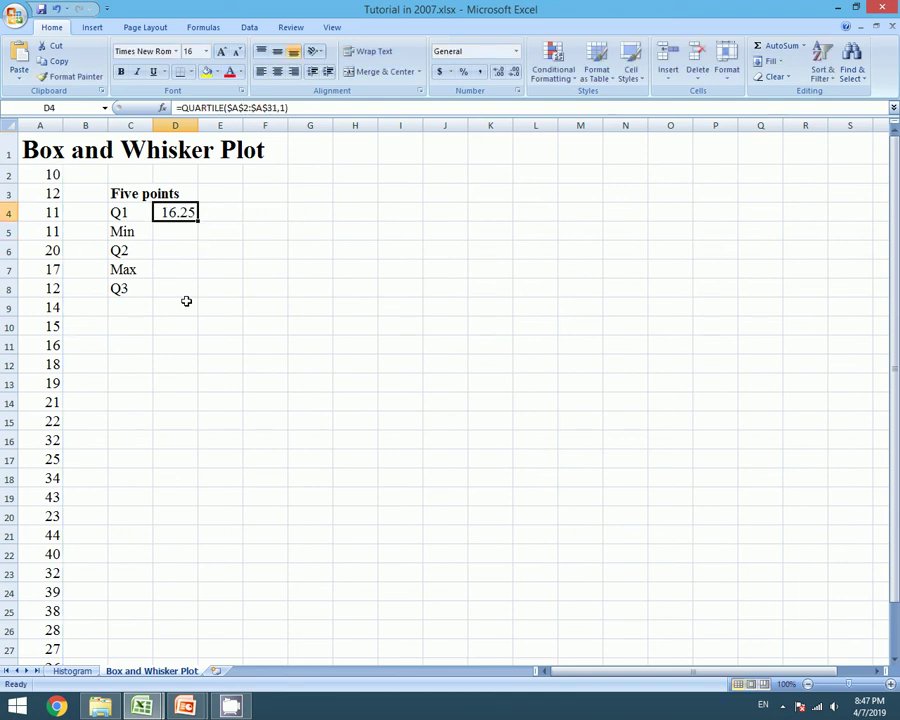
{"action": "key", "text": "Down"}
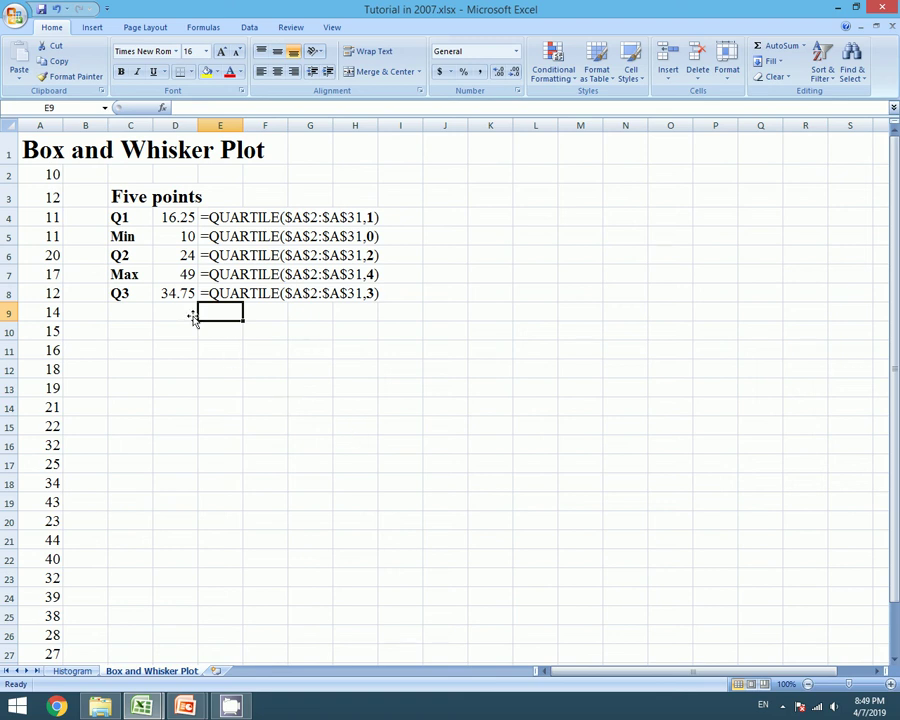
Step: Insert a basic 2-D line chart from the five-point labels and values in C4:D8
{"action": "left_click_drag", "start_coordinate": [137, 217], "coordinate": [171, 265]}
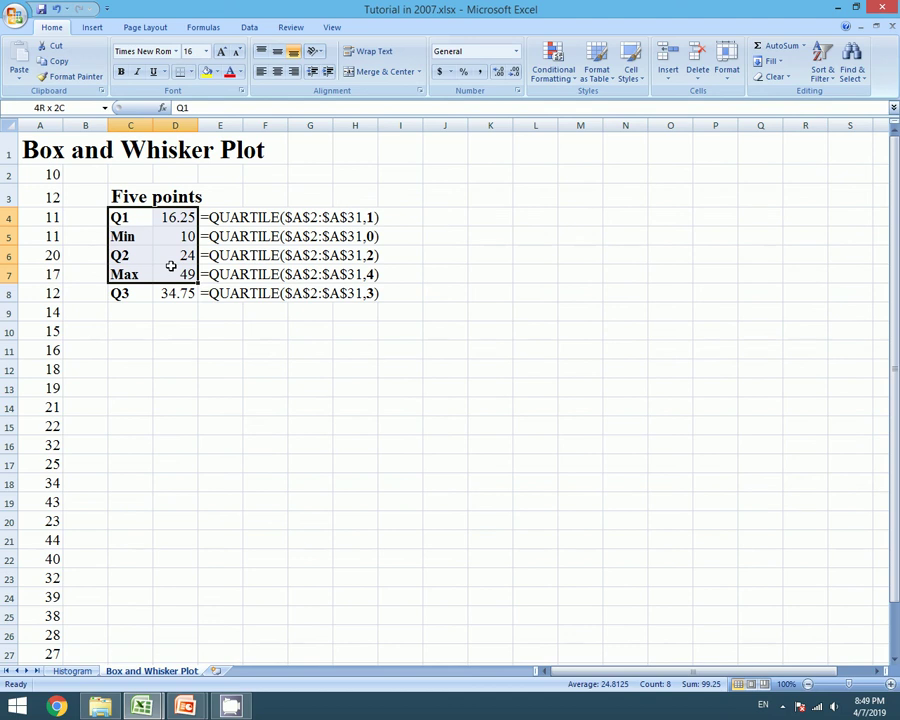
{"action": "left_click_drag", "start_coordinate": [171, 265], "coordinate": [173, 291]}
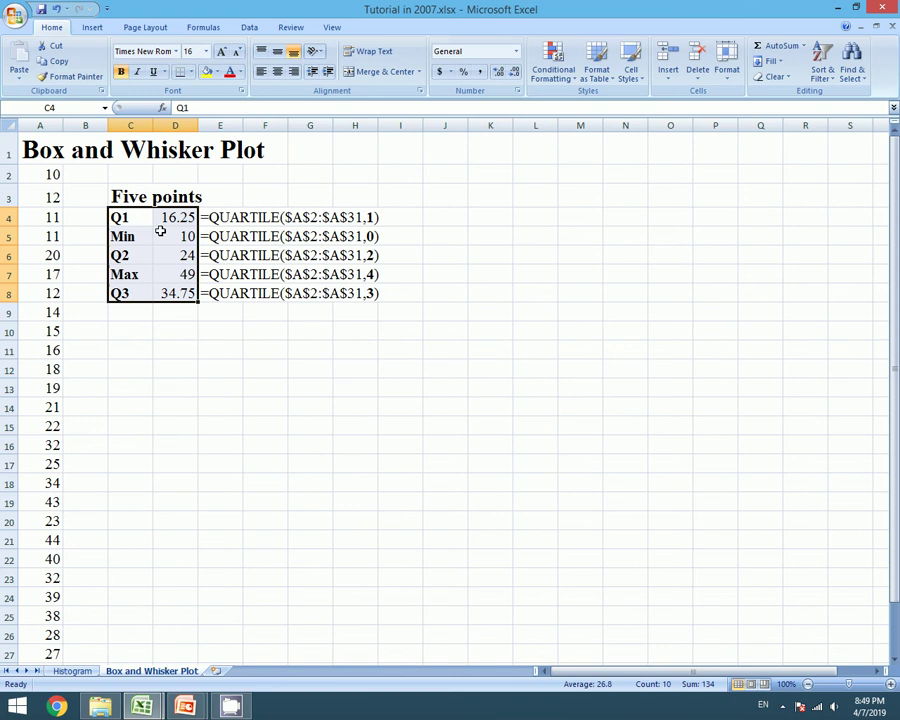
{"action": "left_click", "coordinate": [96, 28]}
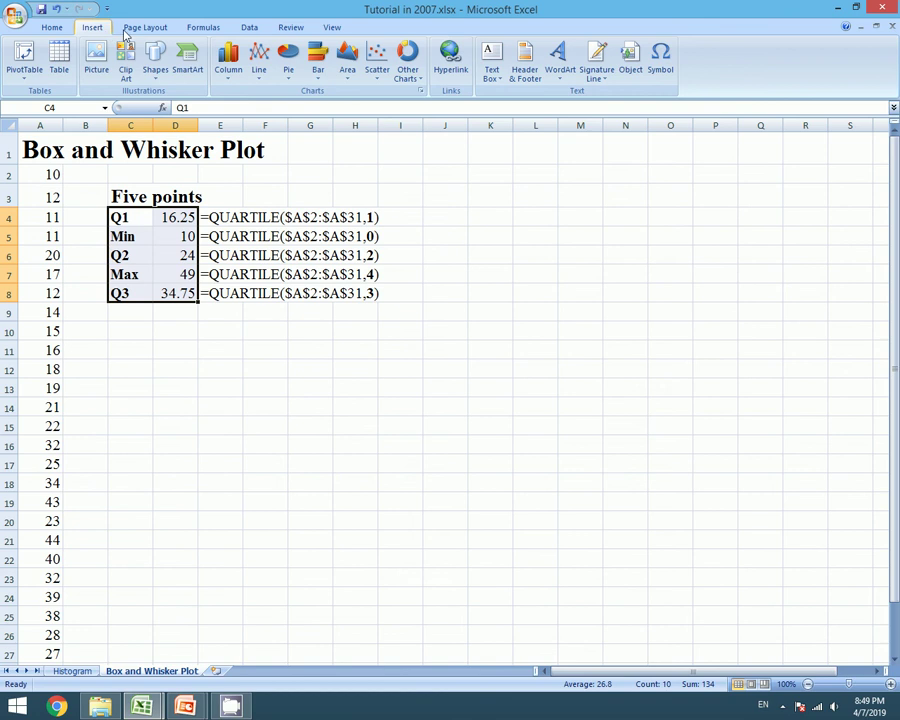
{"action": "left_click", "coordinate": [268, 82]}
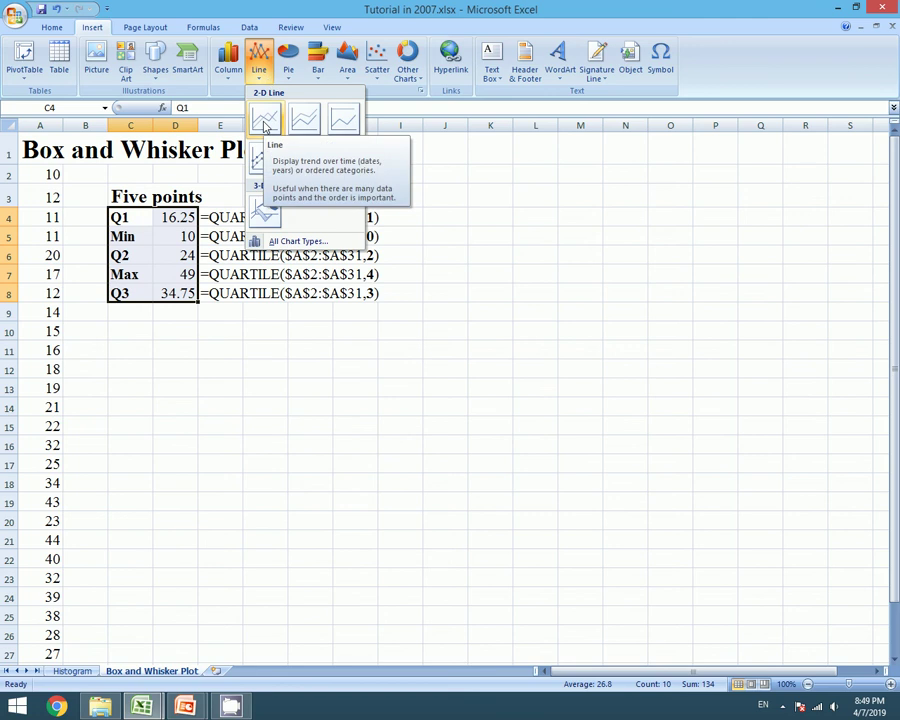
{"action": "left_click", "coordinate": [270, 124]}
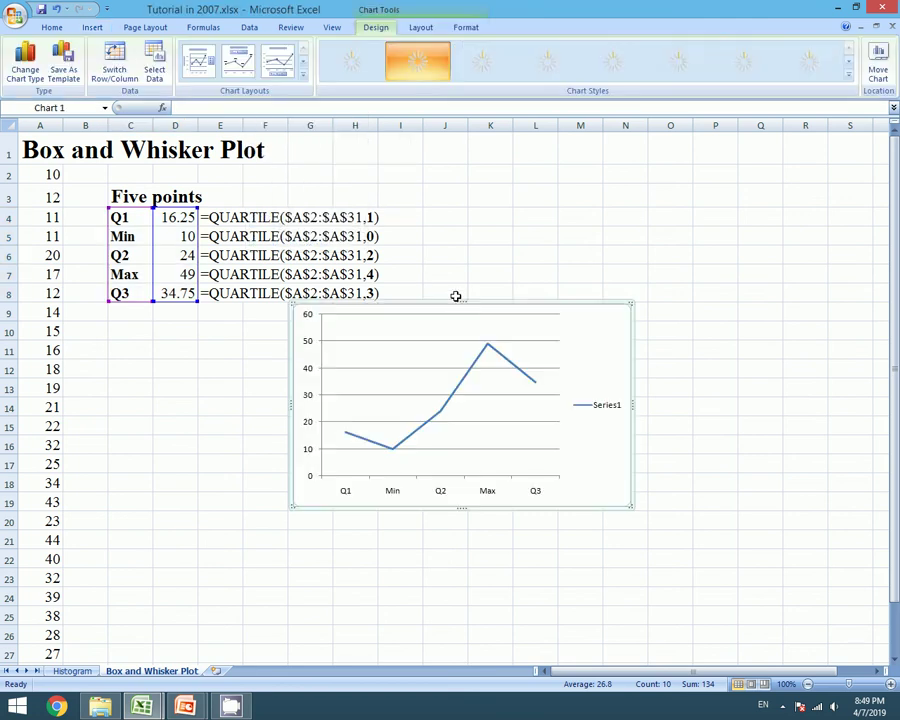
Step: Switch the line chart's rows and columns and move the chart clear of the formulas, starting near cell J8
{"action": "mouse_move", "coordinate": [452, 305]}
{"action": "left_mouse_down"}
{"action": "mouse_move", "coordinate": [466, 333]}
{"action": "mouse_move", "coordinate": [452, 321]}
{"action": "mouse_move", "coordinate": [453, 306]}
{"action": "left_mouse_up"}
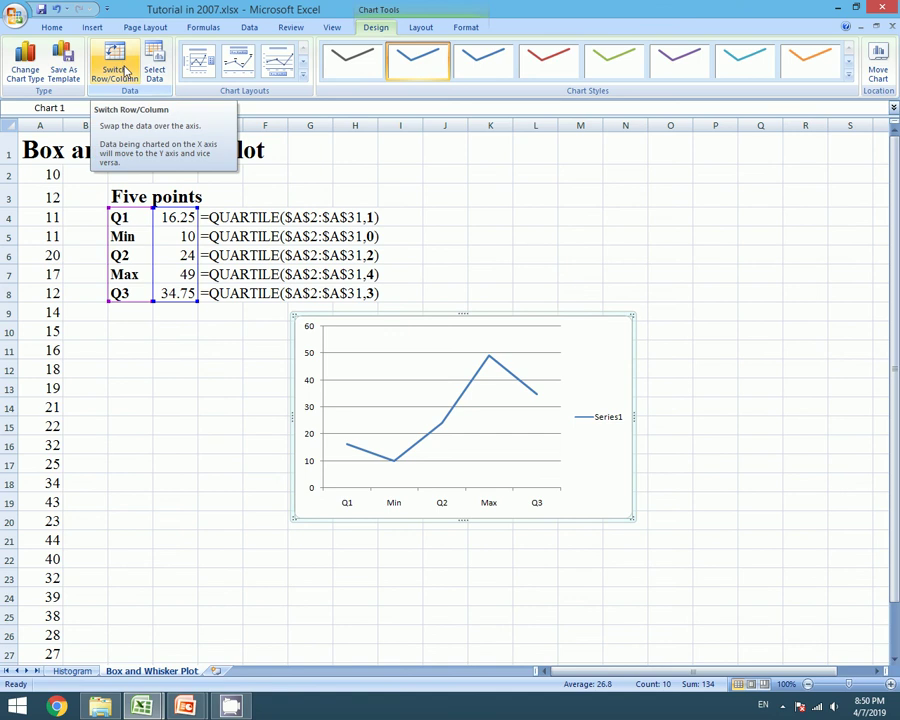
{"action": "left_click", "coordinate": [125, 70]}
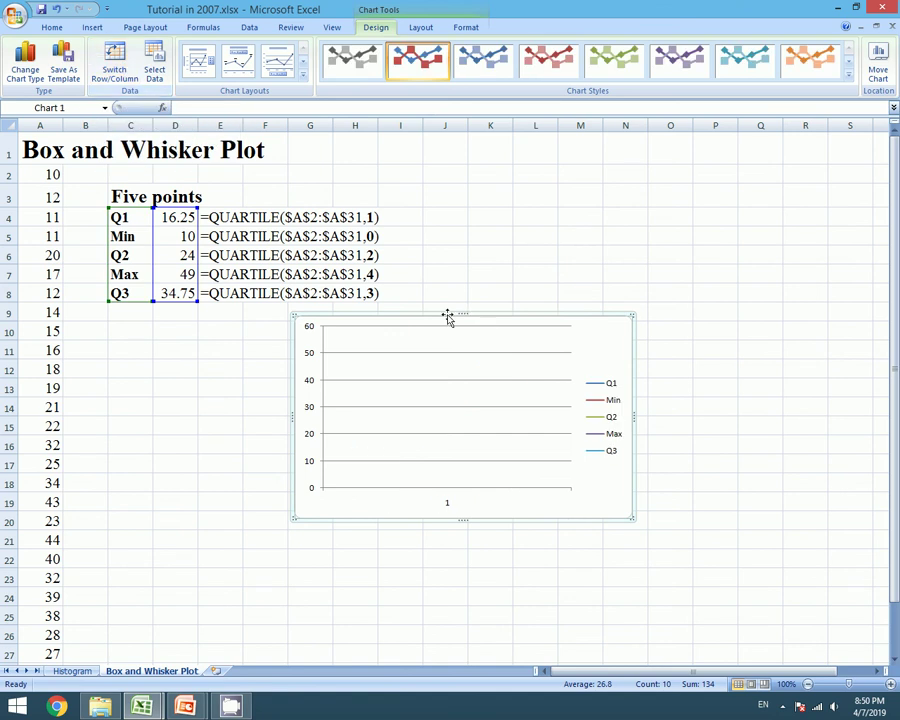
{"action": "left_click_drag", "start_coordinate": [493, 311], "coordinate": [573, 294]}
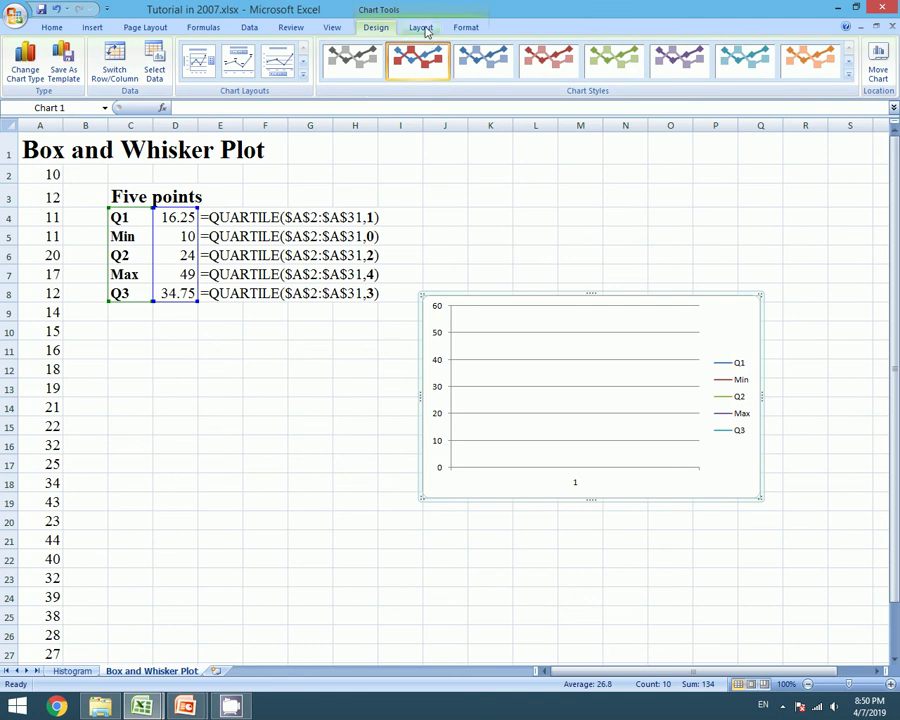
Step: Add Up/Down Bars to the line chart
{"action": "left_click", "coordinate": [421, 28]}
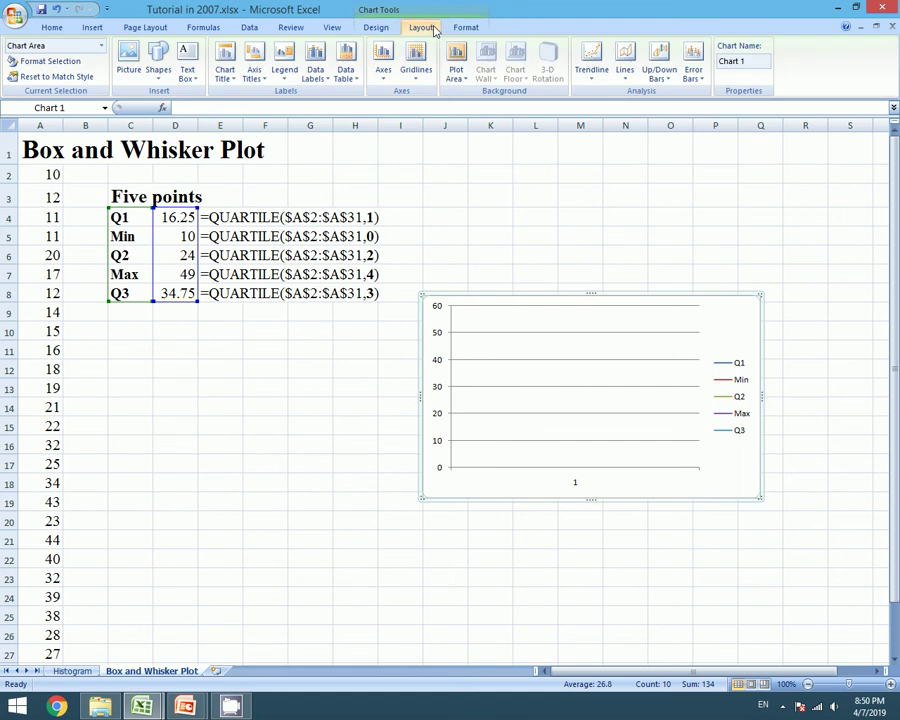
{"action": "left_click", "coordinate": [660, 75]}
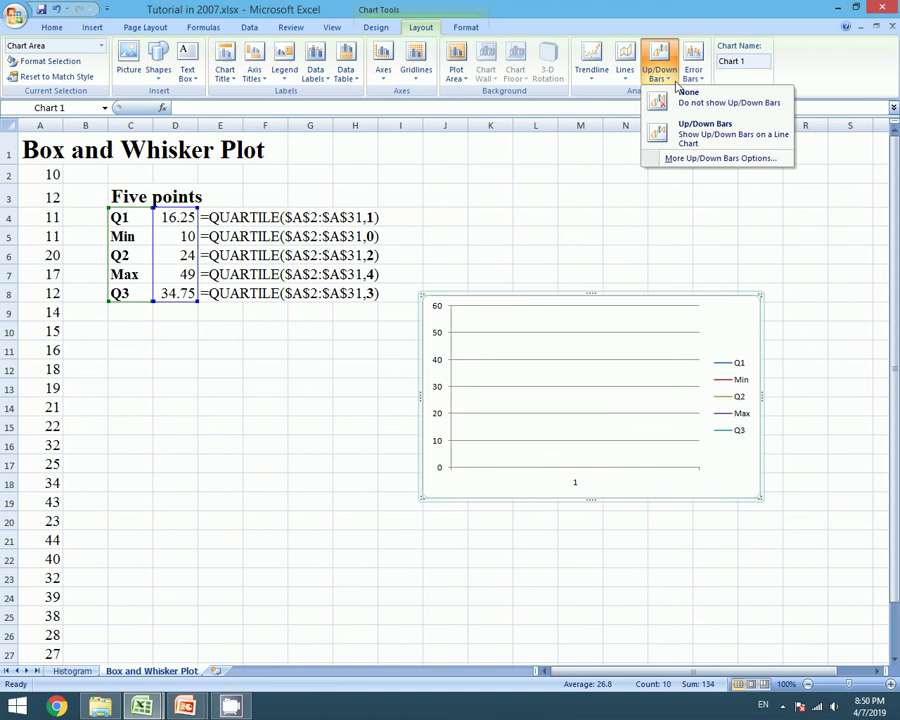
{"action": "left_click", "coordinate": [721, 140]}
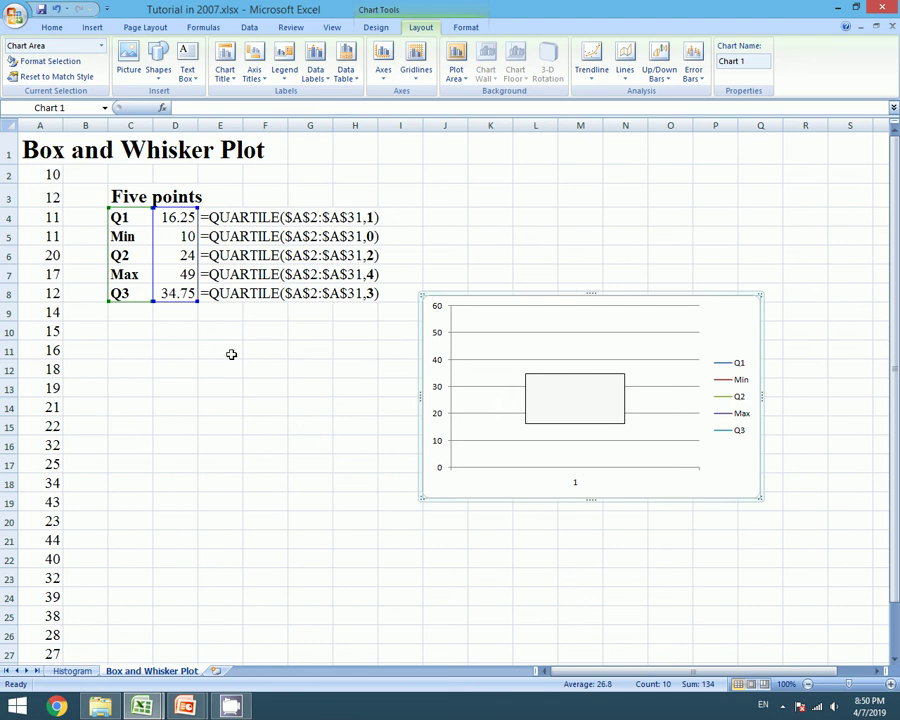
Step: Enter the labels "Upper Error bar" in cell C10 and "lower Error bar" in cell C11
{"action": "left_click", "coordinate": [142, 332]}
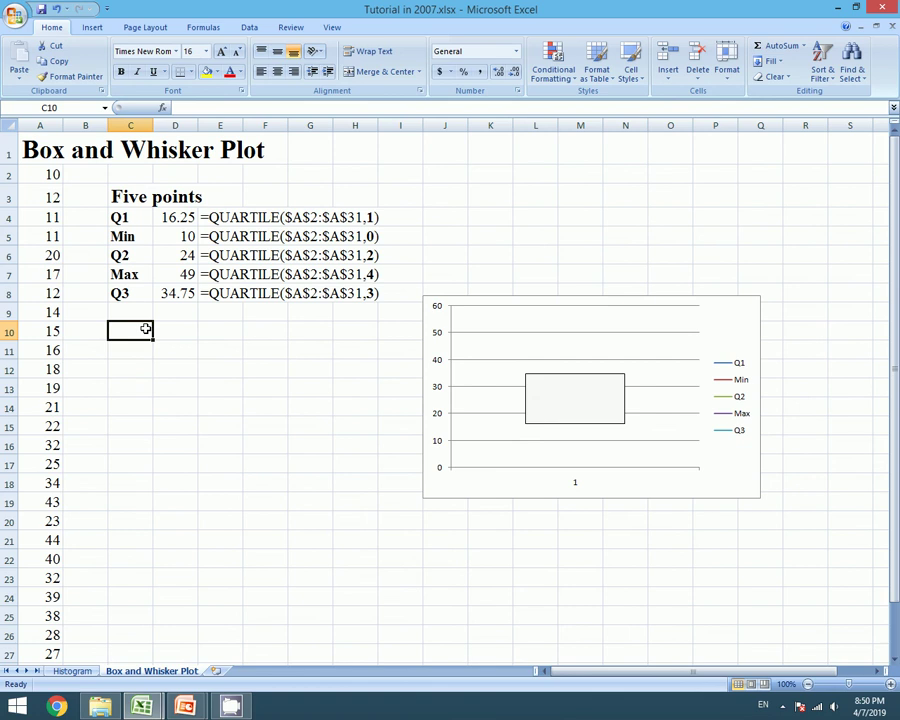
{"action": "type", "text": "Upoper"}
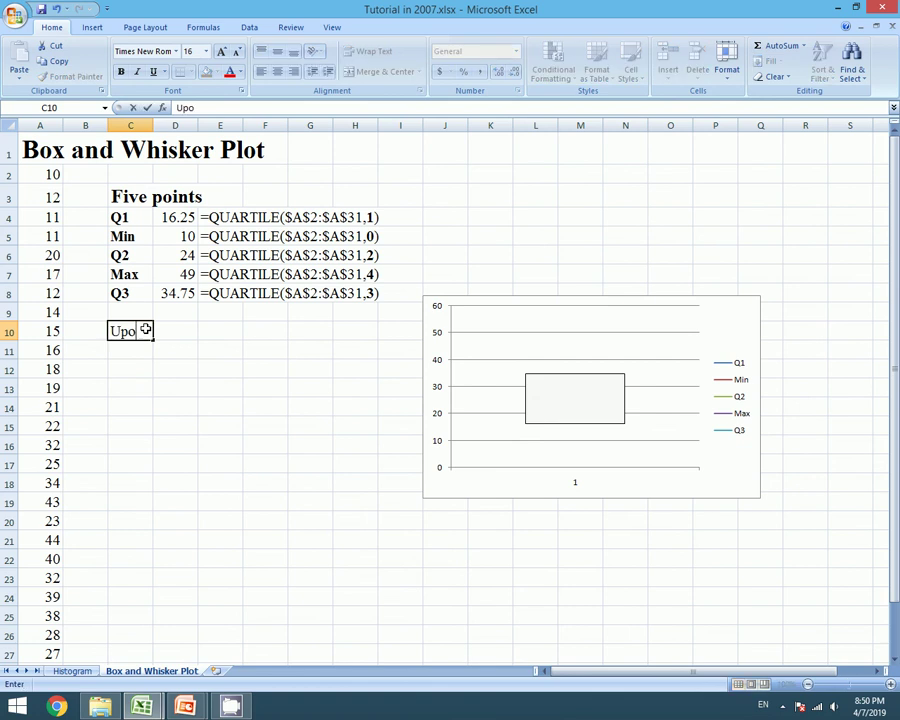
{"action": "key", "text": "BackSpace"}
{"action": "key", "text": "BackSpace"}
{"action": "key", "text": "BackSpace"}
{"action": "type", "text": "per Error bar"}
{"action": "key", "text": "Return"}
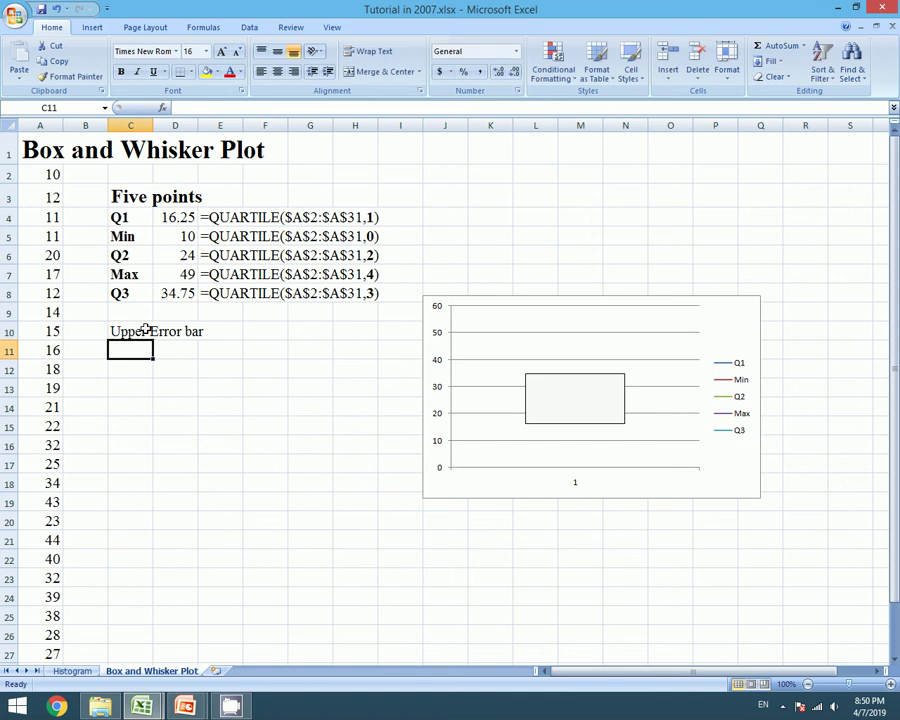
{"action": "type", "text": "lower "}
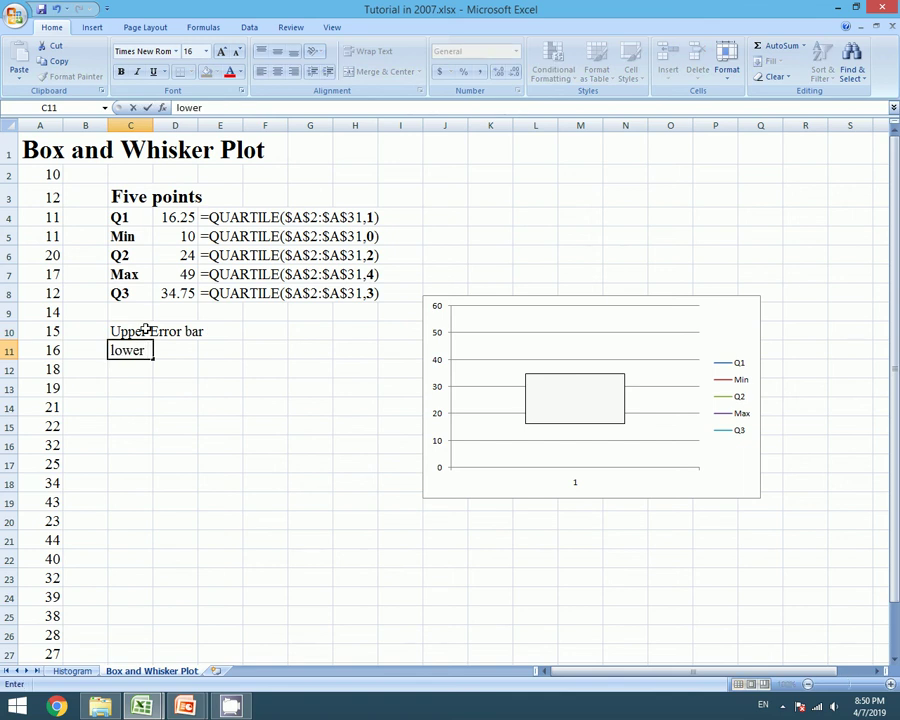
{"action": "type", "text": "Error bar"}
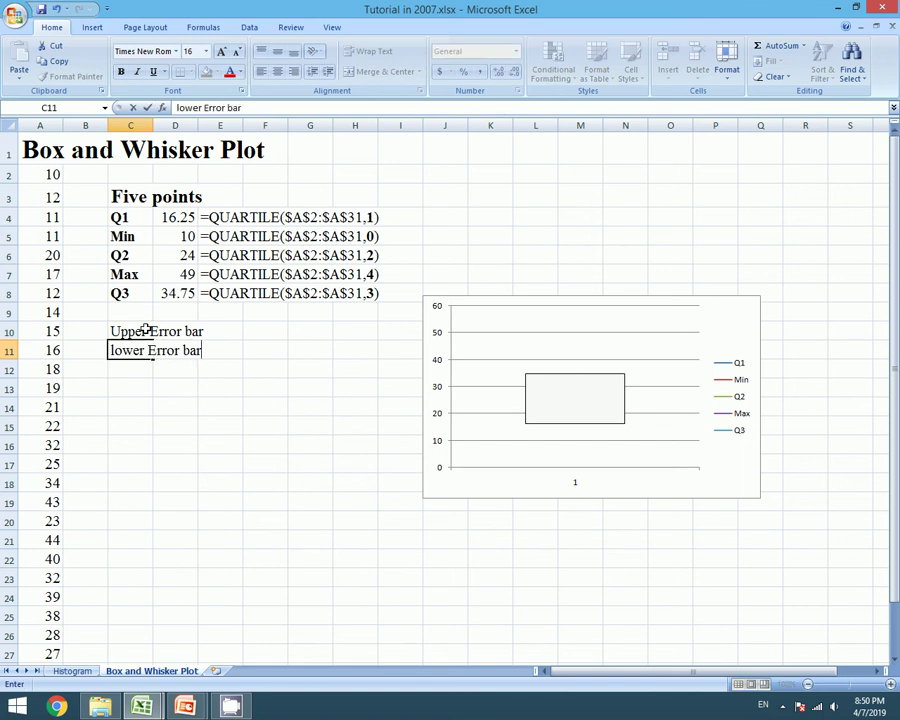
Step: Calculate the upper error bar in cell F10 as Max minus Q3 with the formula =D7-D8
{"action": "key", "text": "Right"}
{"action": "key", "text": "Right"}
{"action": "key", "text": "Up"}
{"action": "key", "text": "Right"}
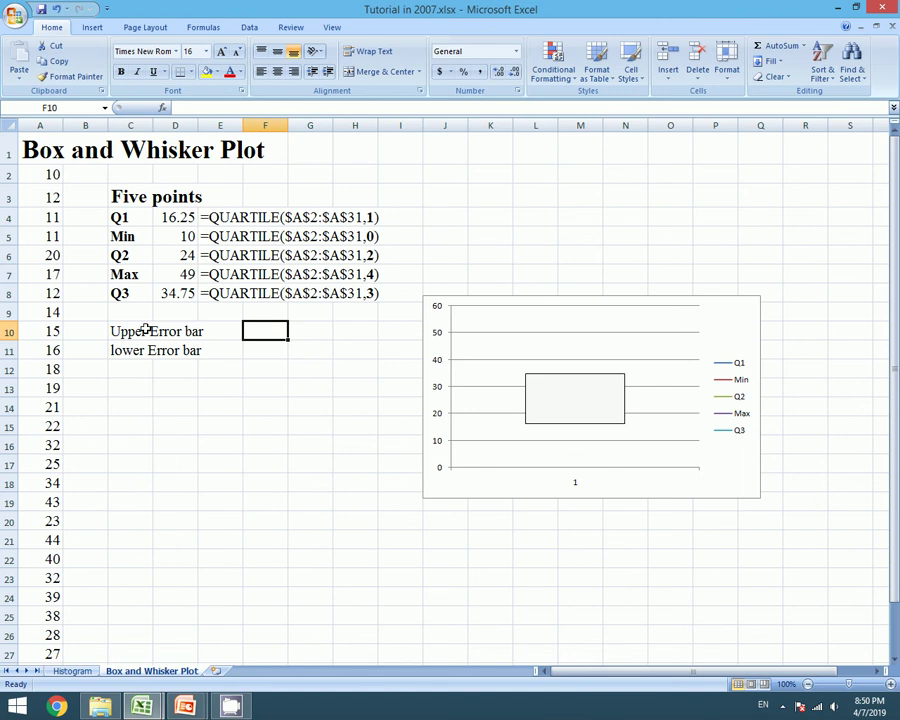
{"action": "type", "text": "="}
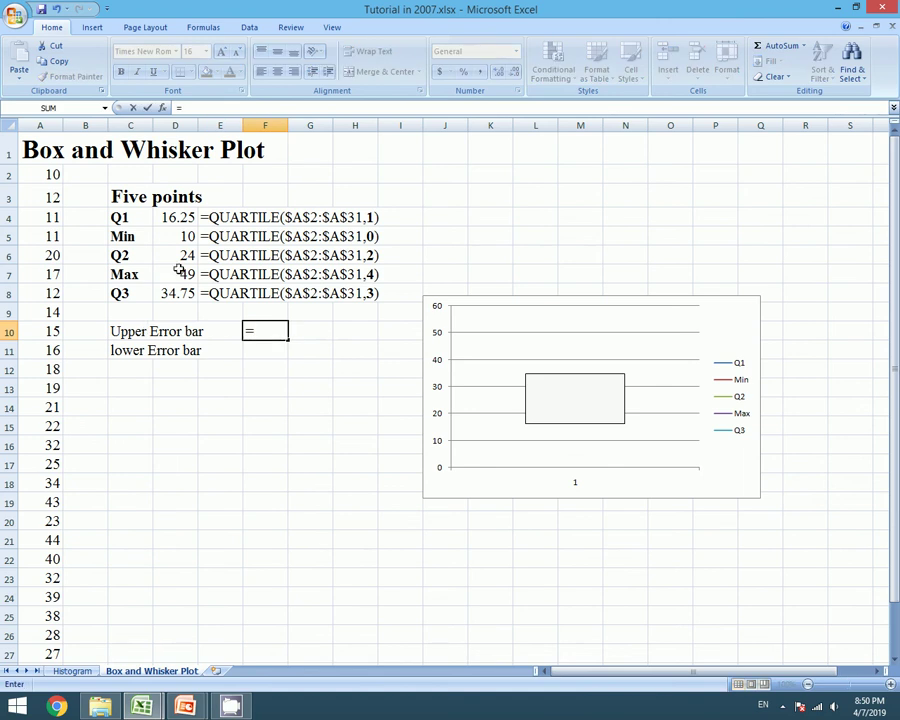
{"action": "left_click", "coordinate": [178, 271]}
{"action": "type", "text": "-"}
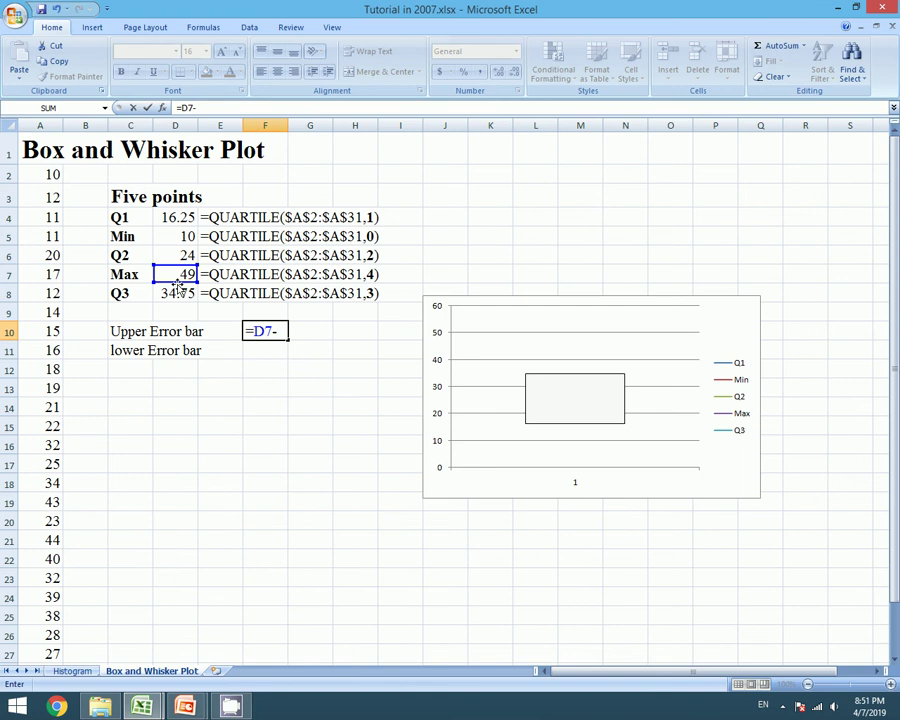
{"action": "left_click", "coordinate": [176, 292]}
{"action": "key", "text": "Return"}
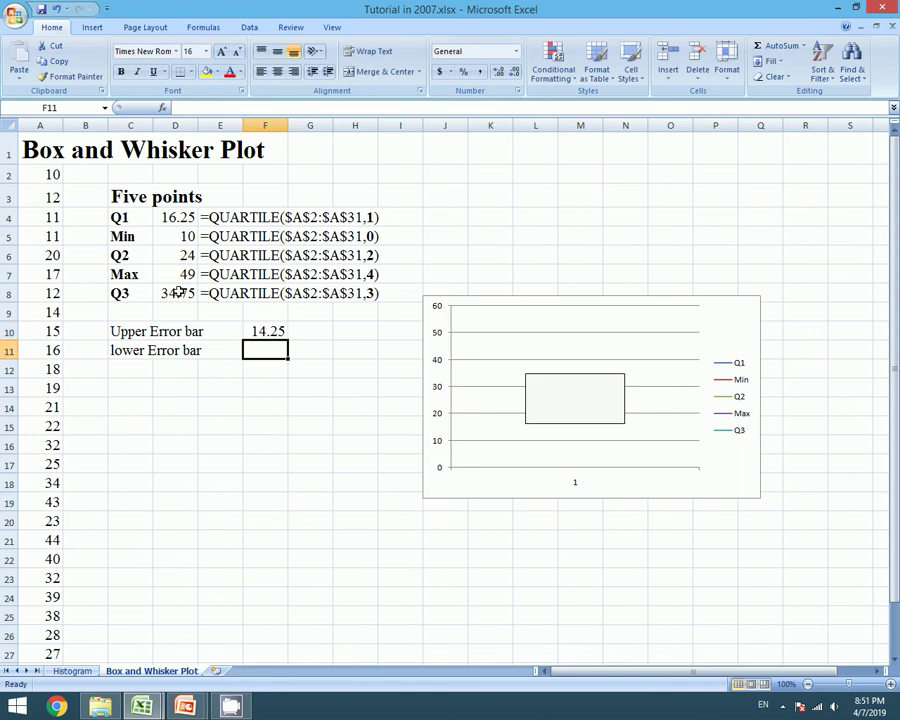
Step: Calculate the lower error bar in cell F11 as Q1 minus Min with the formula =D4-D5
{"action": "type", "text": "="}
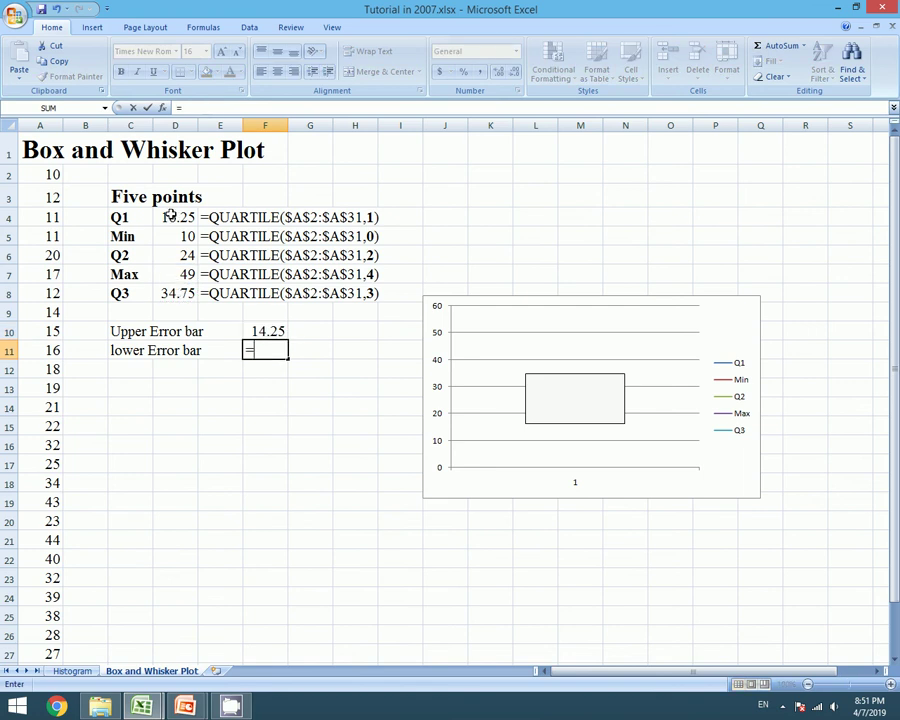
{"action": "left_click", "coordinate": [171, 215]}
{"action": "type", "text": "-"}
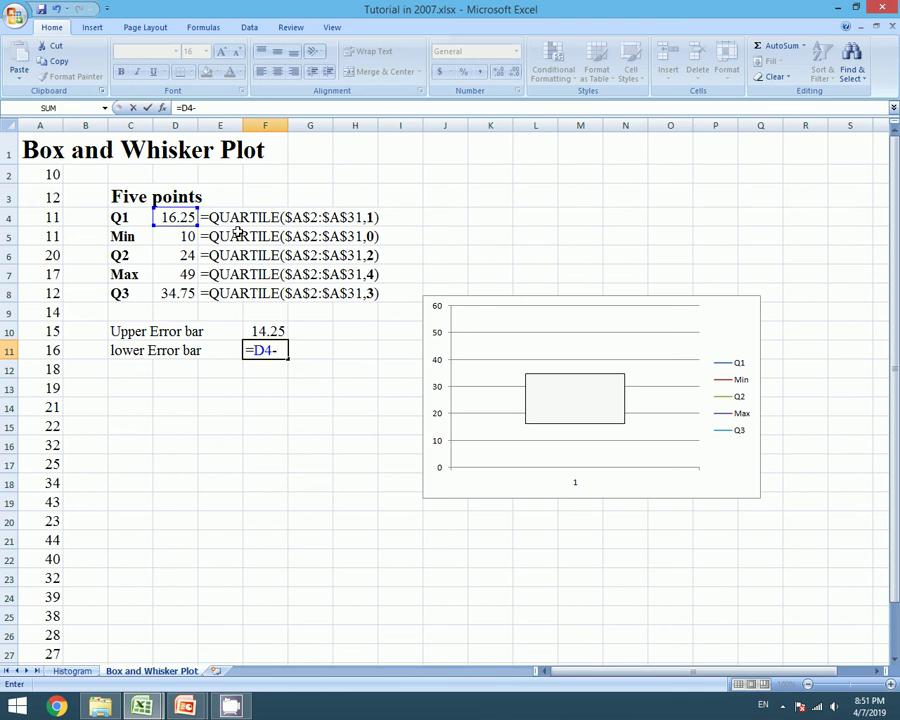
{"action": "left_click", "coordinate": [182, 236]}
{"action": "key", "text": "Return"}
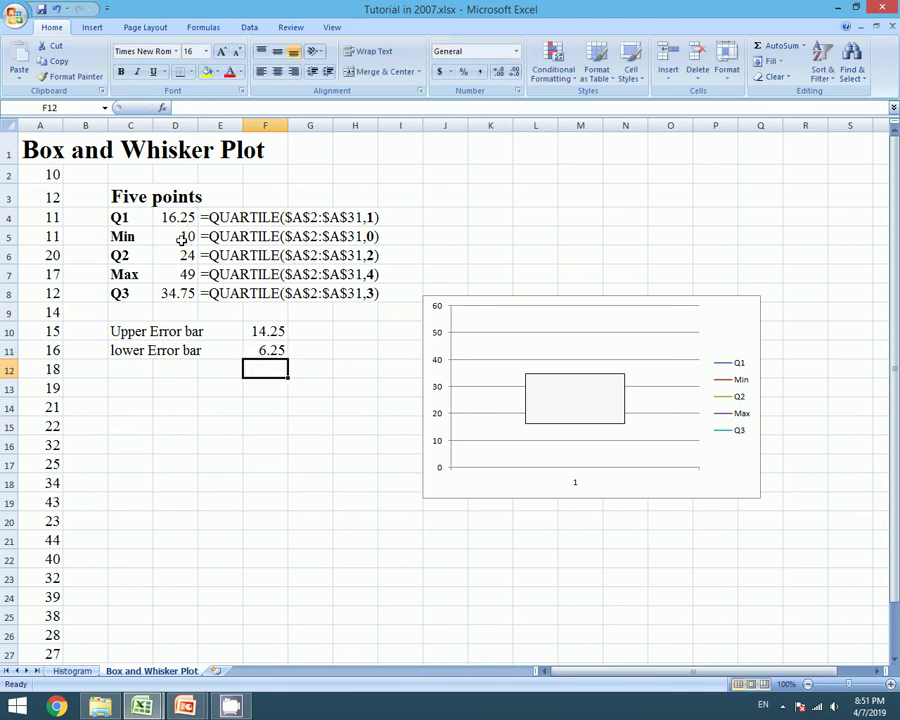
Step: Add error bars to the chart based on the Q1 series, using the detailed error bar options
{"action": "left_click", "coordinate": [486, 303]}
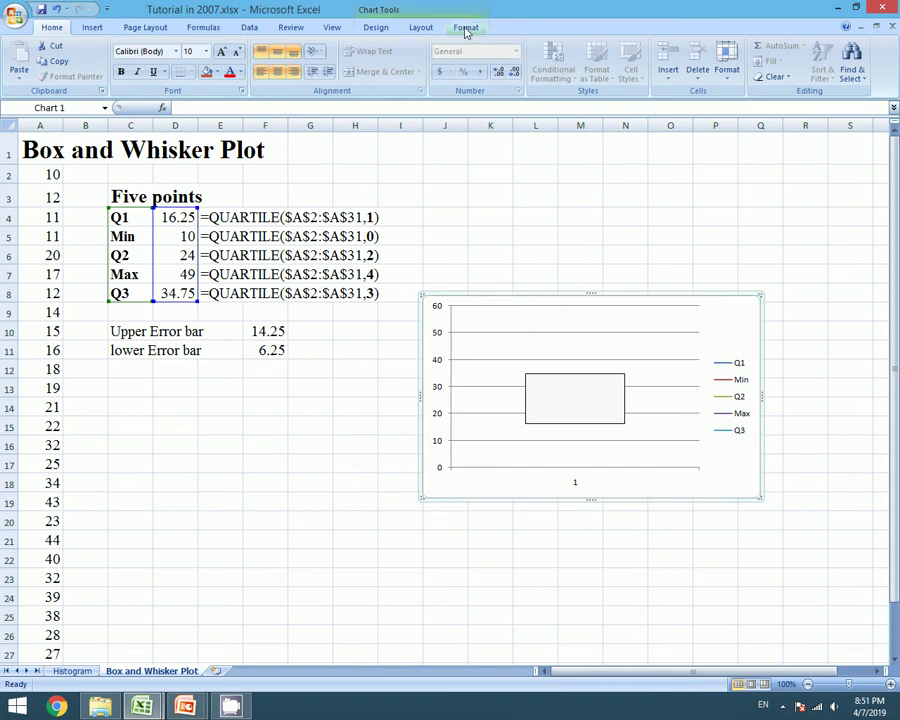
{"action": "left_click", "coordinate": [424, 29]}
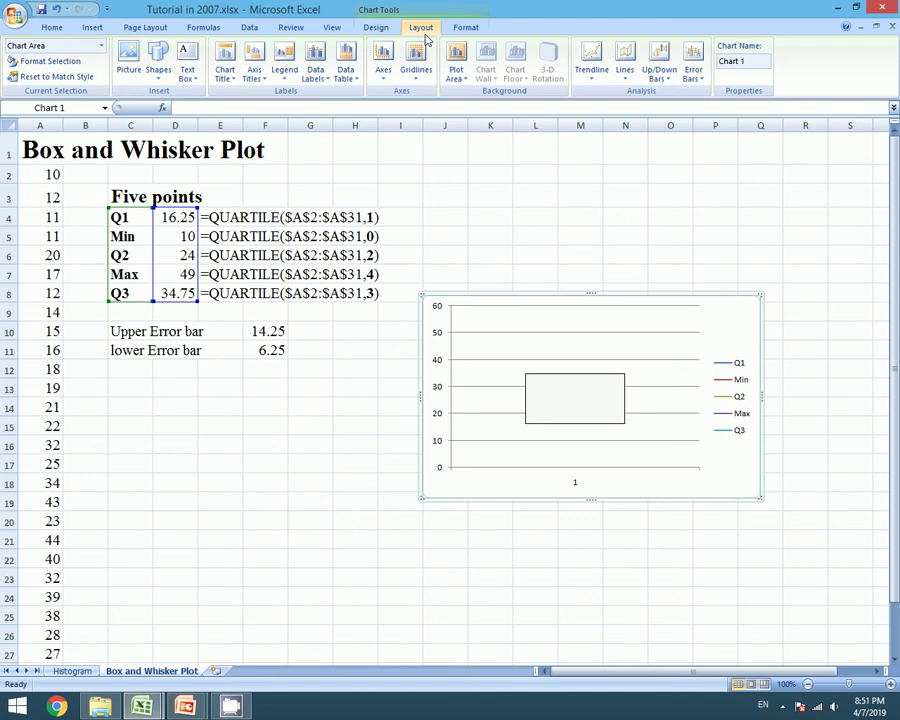
{"action": "left_click", "coordinate": [698, 72]}
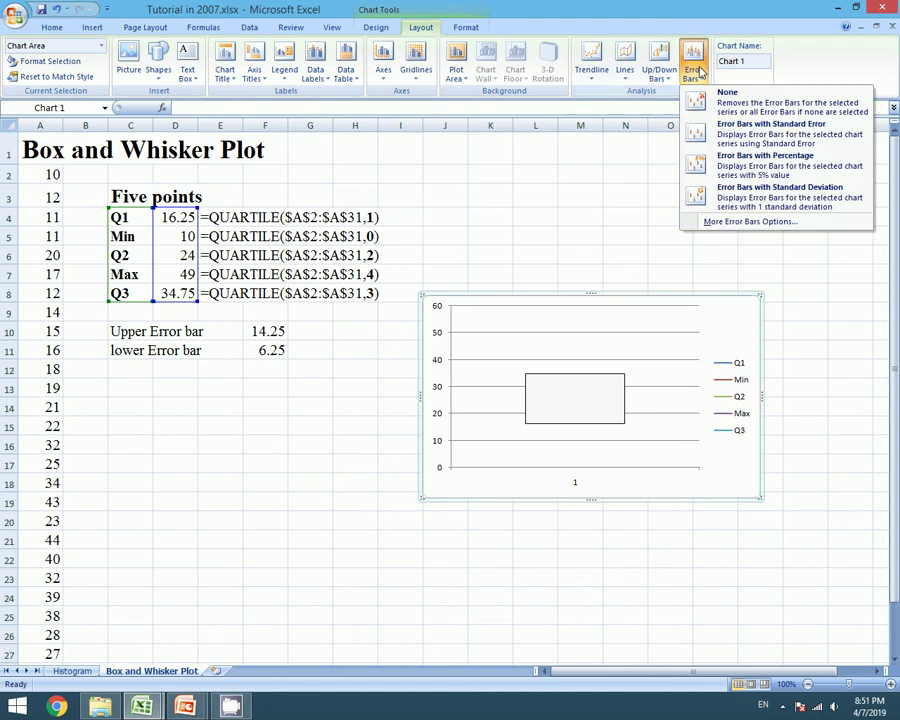
{"action": "left_click", "coordinate": [770, 222]}
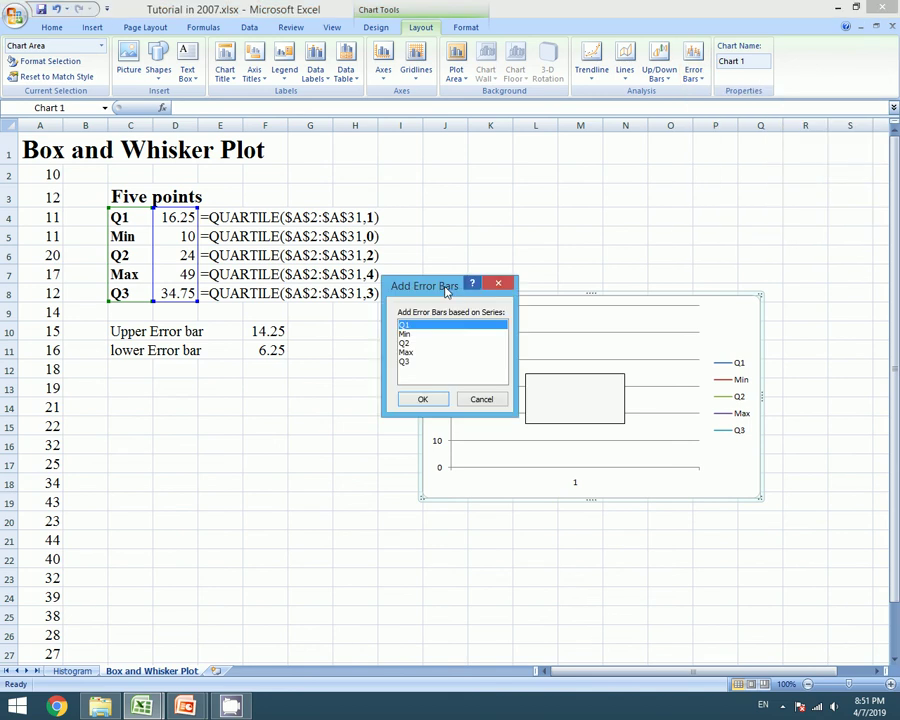
{"action": "left_click_drag", "start_coordinate": [404, 278], "coordinate": [163, 253]}
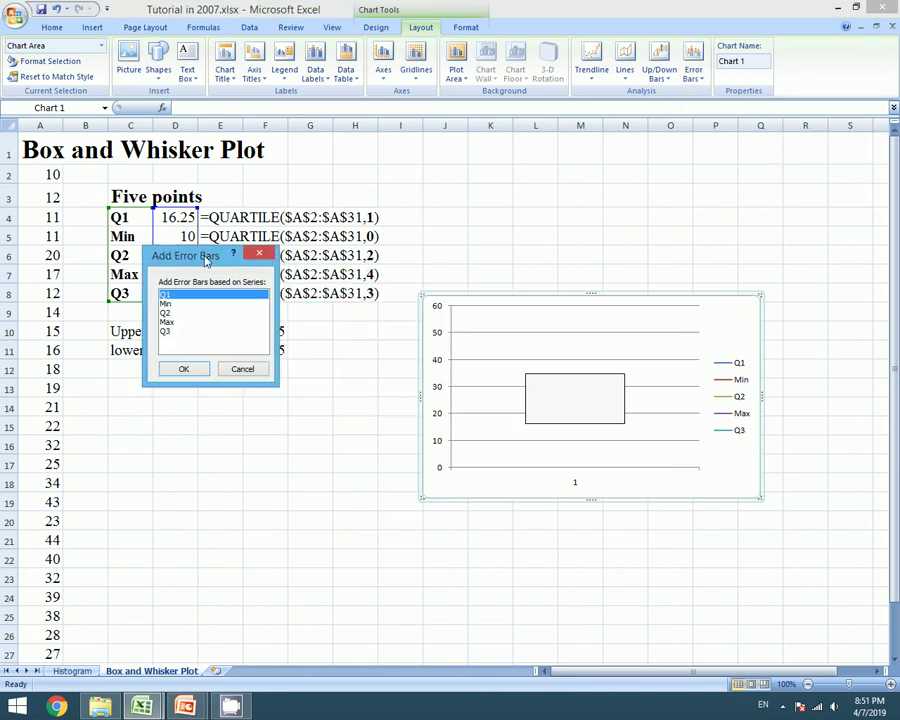
{"action": "left_click", "coordinate": [183, 372]}
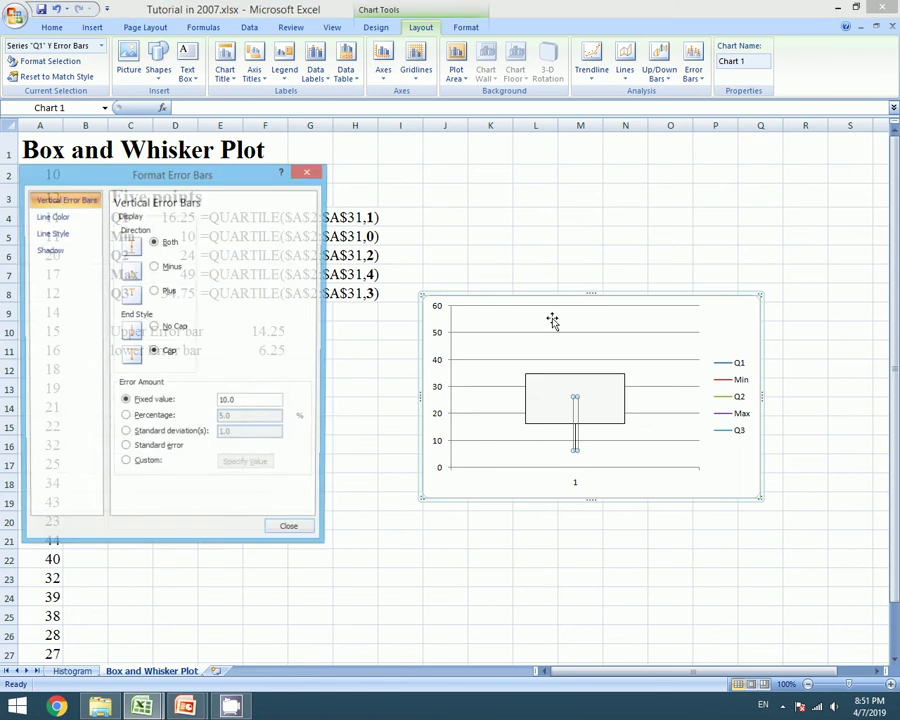
Step: Set the Q1 error bars' direction to Minus and their error amount to Custom
{"action": "left_click_drag", "start_coordinate": [186, 182], "coordinate": [261, 195]}
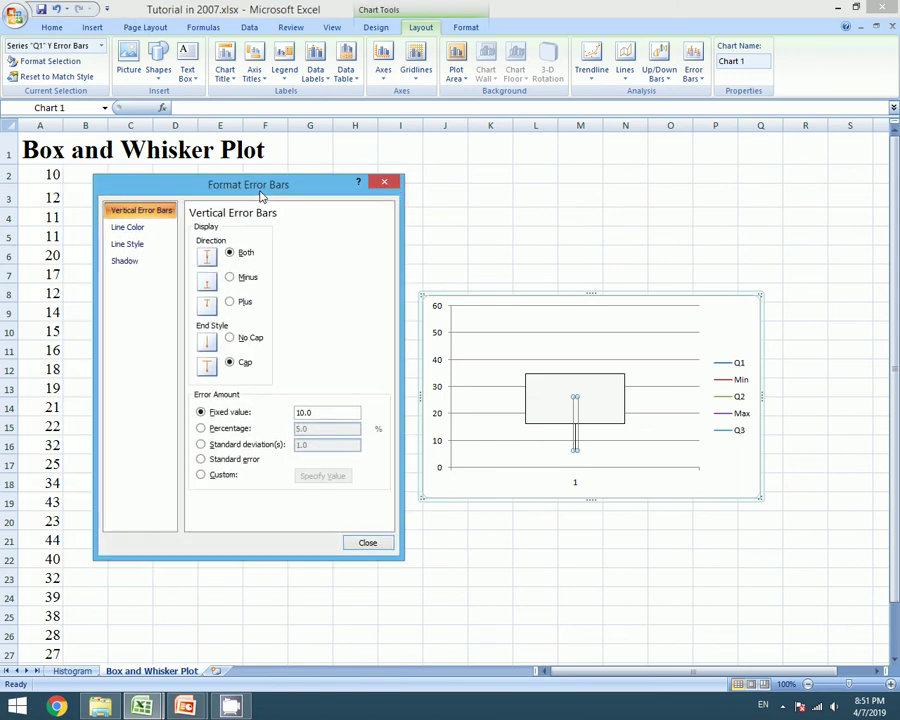
{"action": "left_click", "coordinate": [232, 279]}
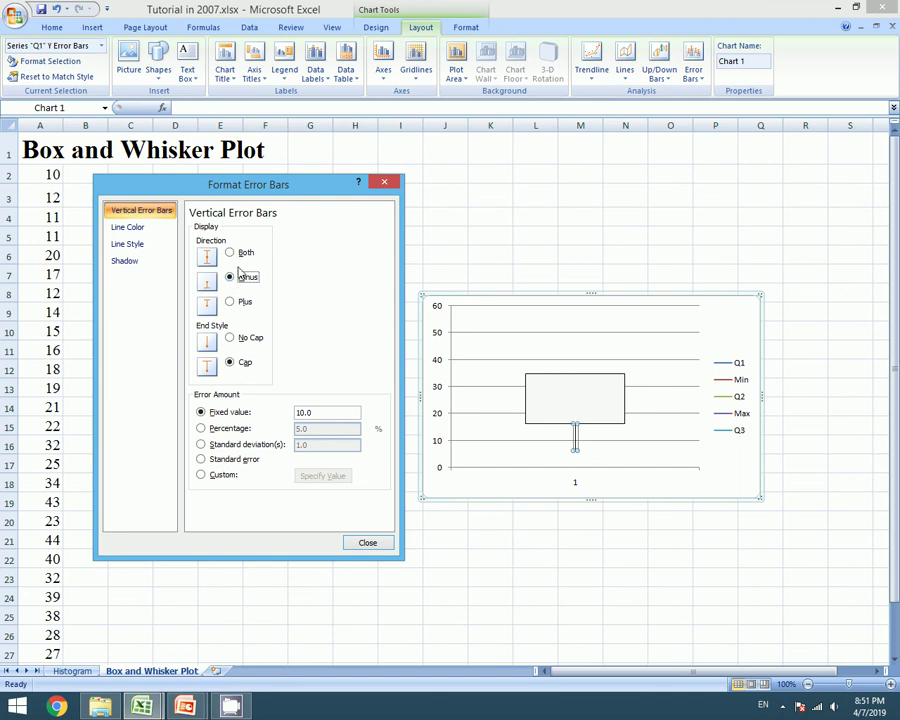
{"action": "left_click", "coordinate": [203, 476]}
Step: Specify cell F11 as the custom negative error value for the Q1 error bars and close the formatting dialog
{"action": "left_click_drag", "start_coordinate": [248, 185], "coordinate": [582, 176]}
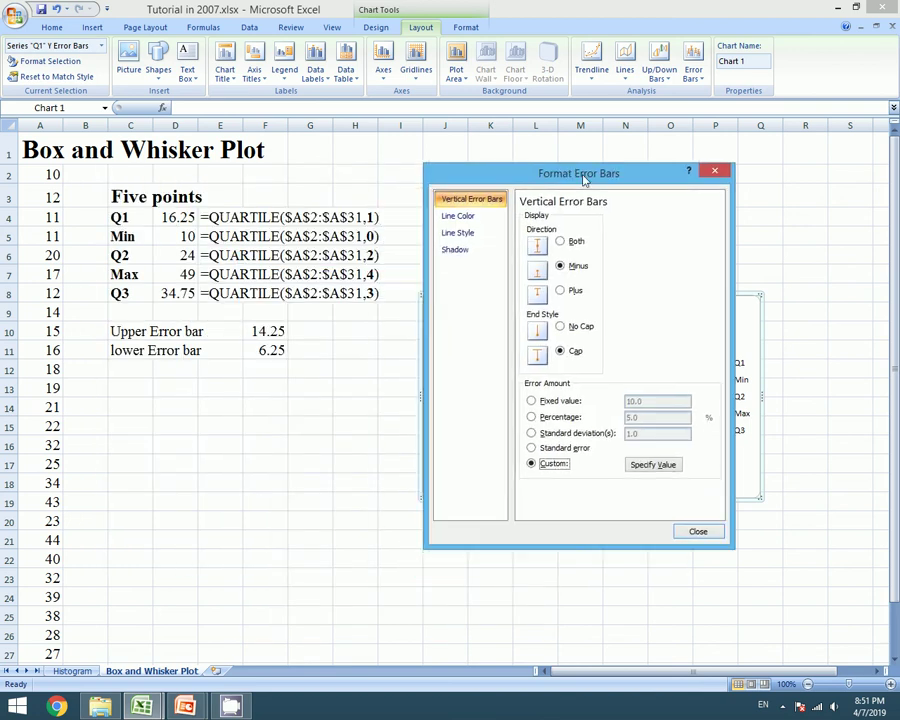
{"action": "left_click", "coordinate": [655, 465]}
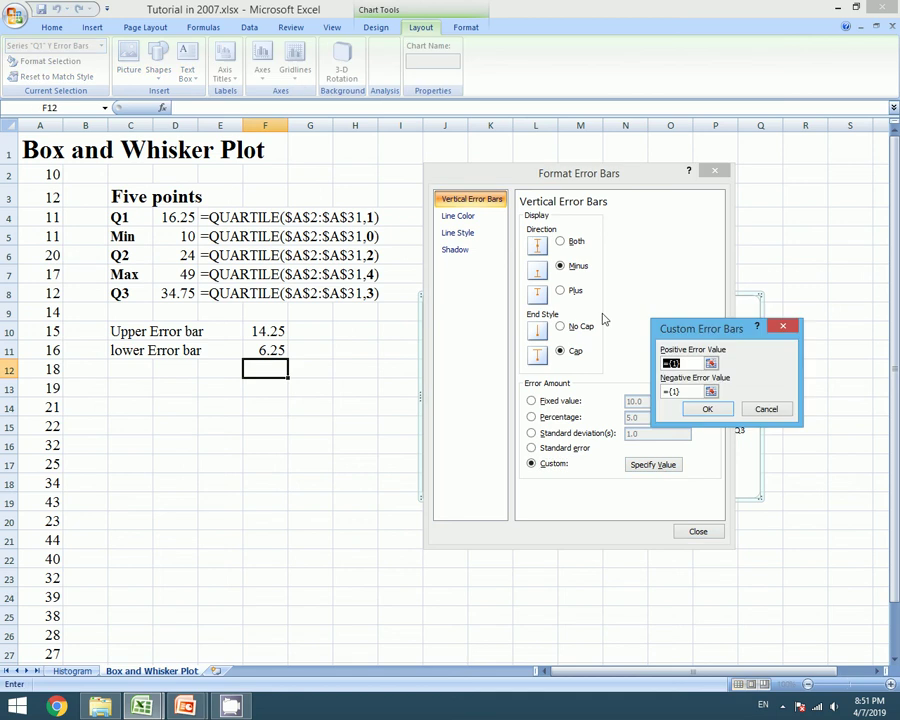
{"action": "left_click_drag", "start_coordinate": [692, 330], "coordinate": [380, 281]}
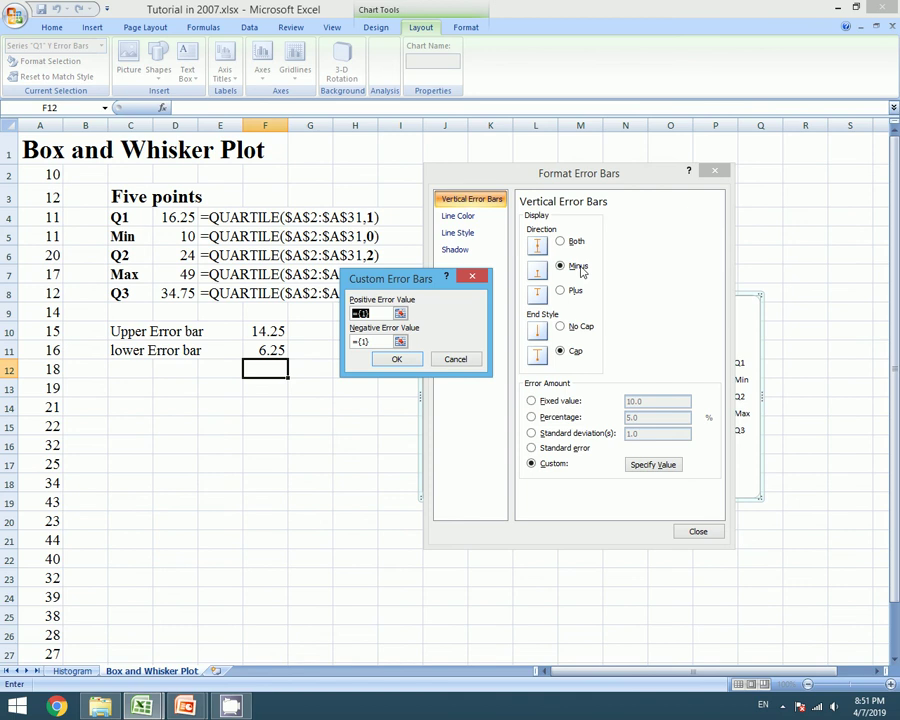
{"action": "left_click", "coordinate": [376, 343]}
{"action": "key", "text": "shift+Home"}
{"action": "type", "text": "0"}
{"action": "left_click", "coordinate": [267, 346]}
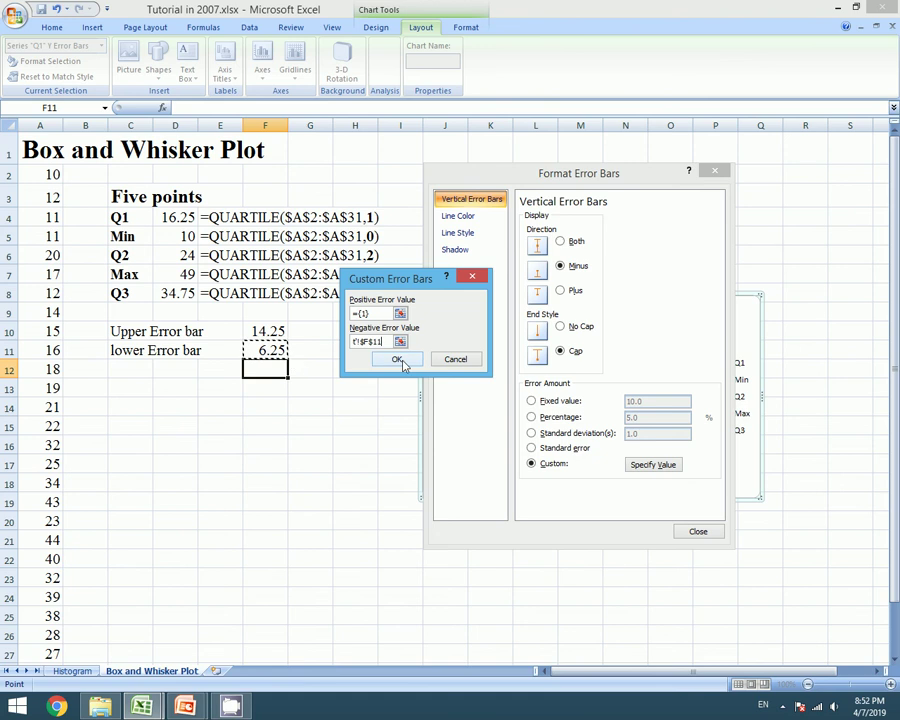
{"action": "left_click", "coordinate": [399, 361]}
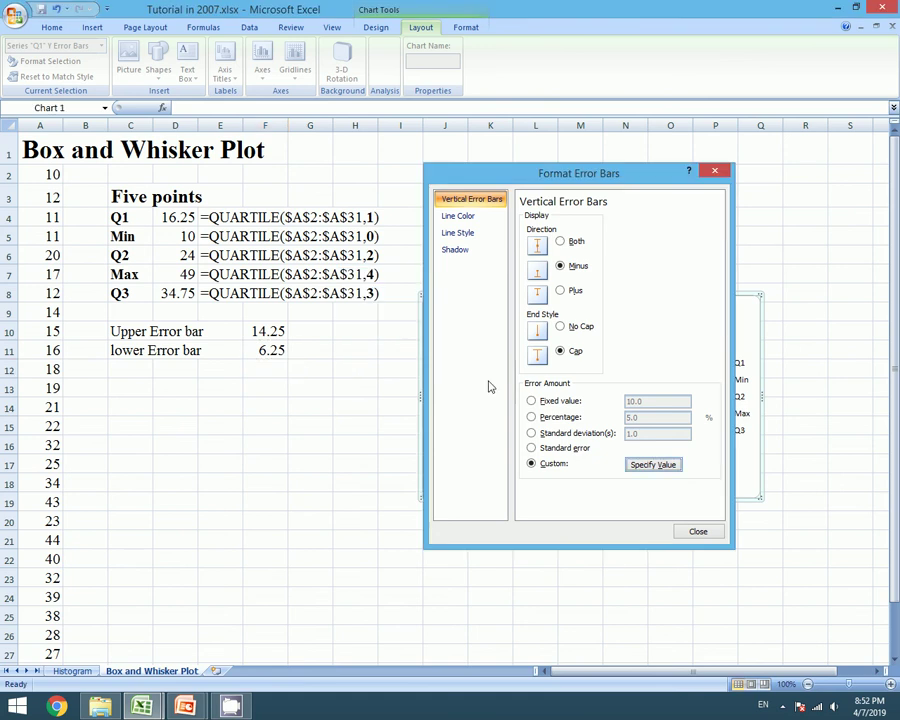
{"action": "left_click", "coordinate": [697, 532]}
Step: Shift the chart slightly toward column I and add error bars based on the Q3 series
{"action": "left_click_drag", "start_coordinate": [570, 298], "coordinate": [547, 293]}
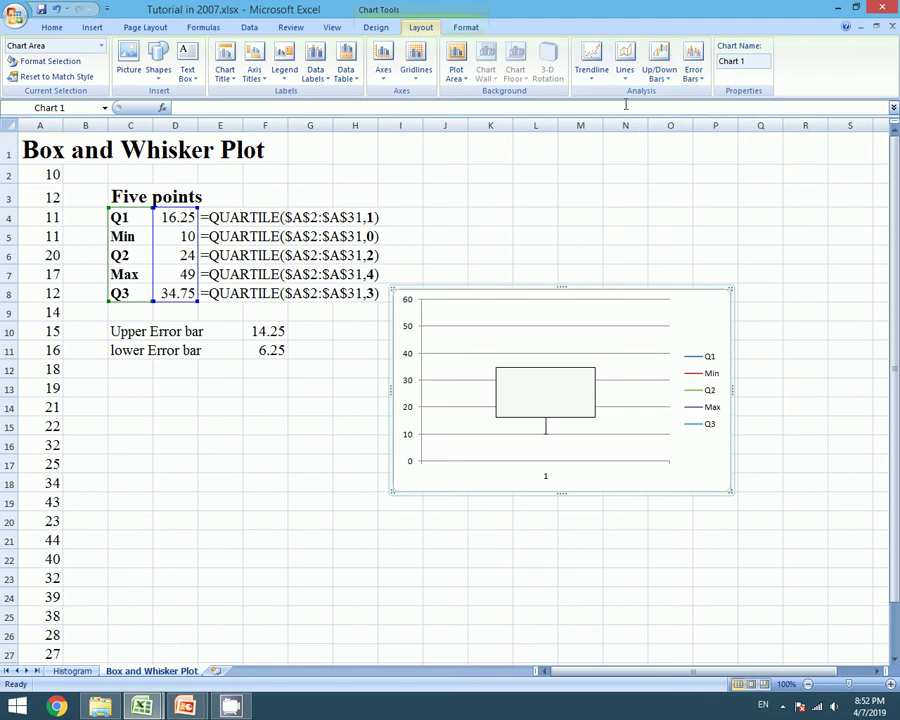
{"action": "left_click", "coordinate": [694, 68]}
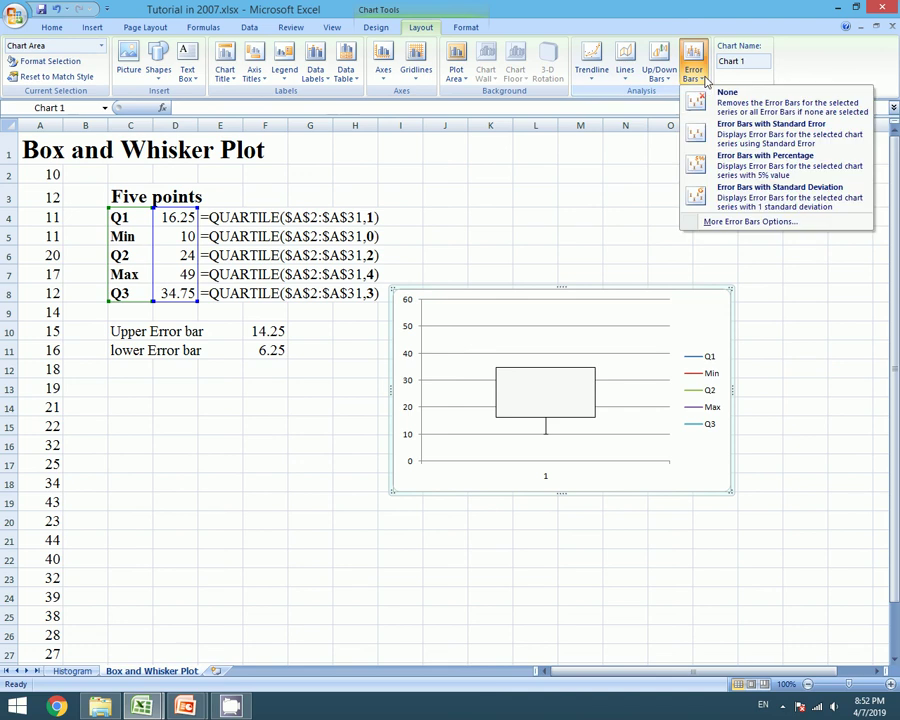
{"action": "left_click", "coordinate": [738, 223]}
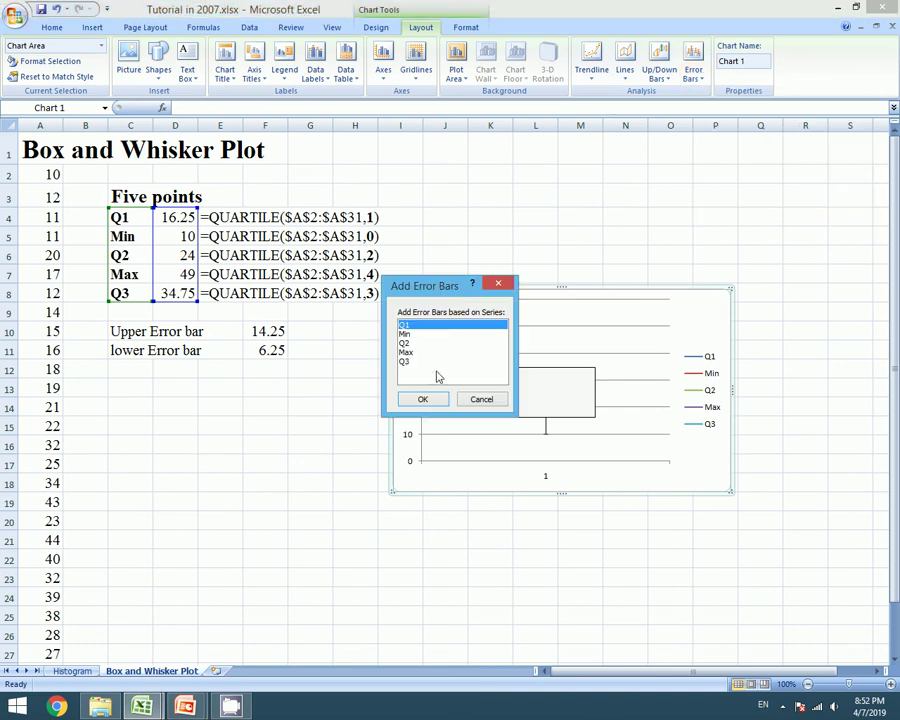
{"action": "left_click", "coordinate": [409, 362]}
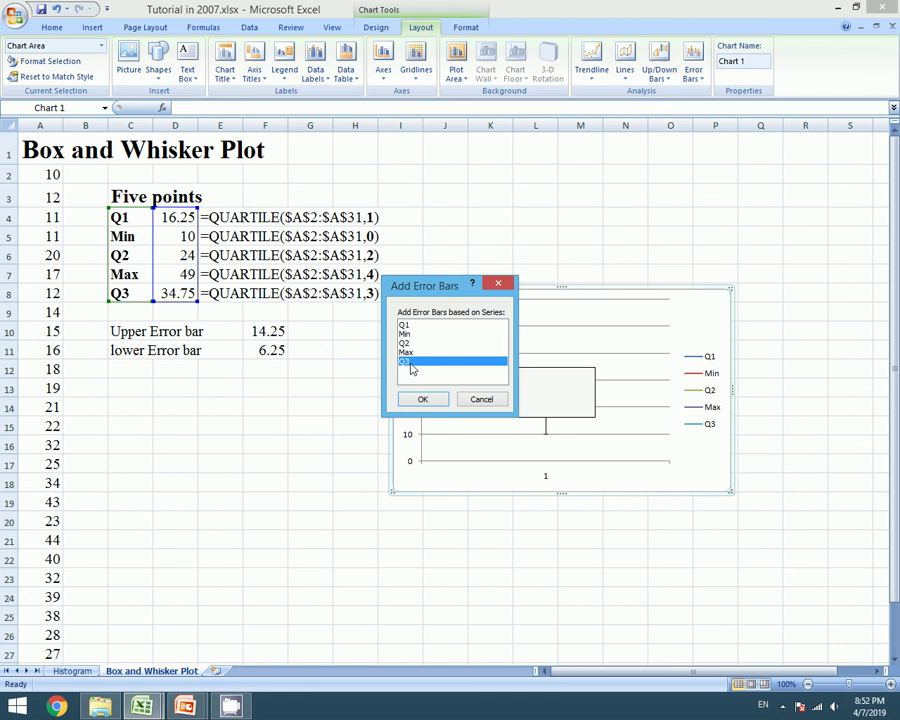
{"action": "left_click", "coordinate": [420, 397]}
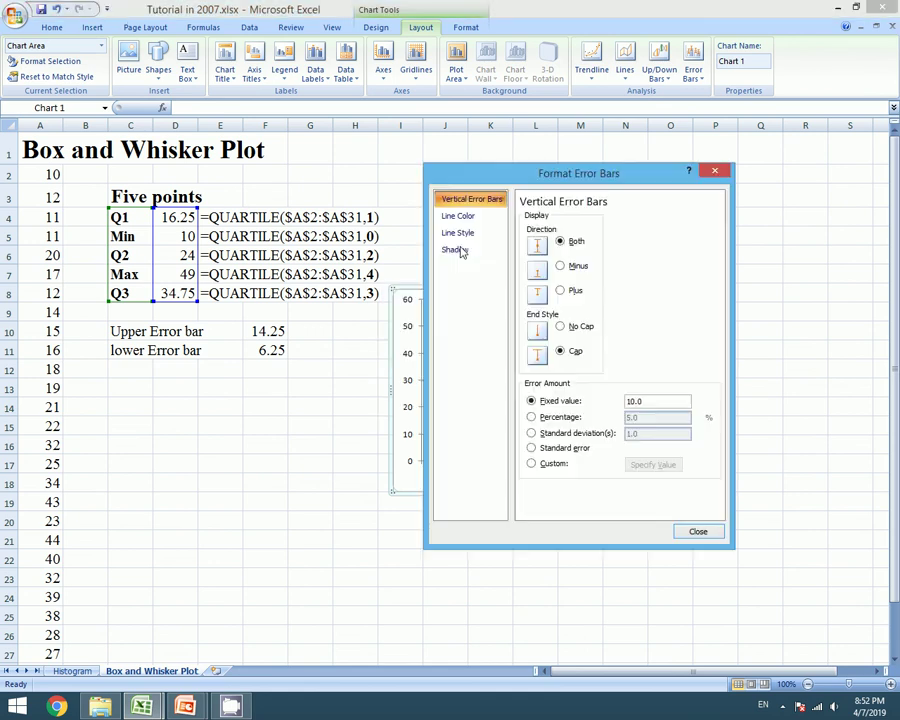
Step: Set the Q3 error bars' direction to Plus with cell F10 as the custom positive error value, and close the formatting dialog
{"action": "left_click", "coordinate": [575, 291]}
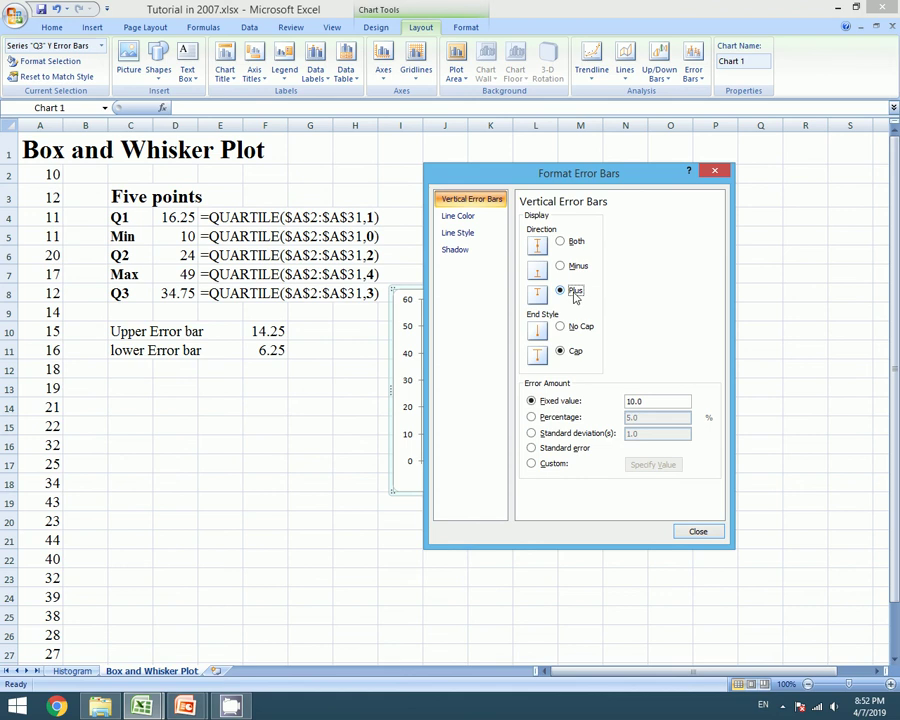
{"action": "left_click", "coordinate": [541, 464]}
{"action": "left_click", "coordinate": [651, 465]}
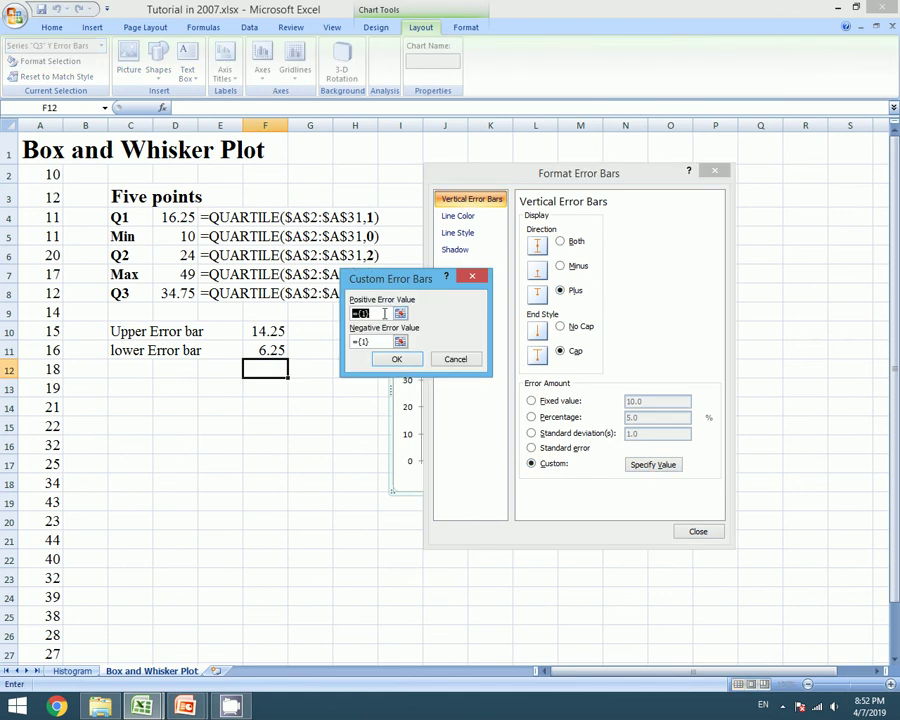
{"action": "key", "text": "BackSpace"}
{"action": "left_click_drag", "start_coordinate": [390, 279], "coordinate": [410, 283]}
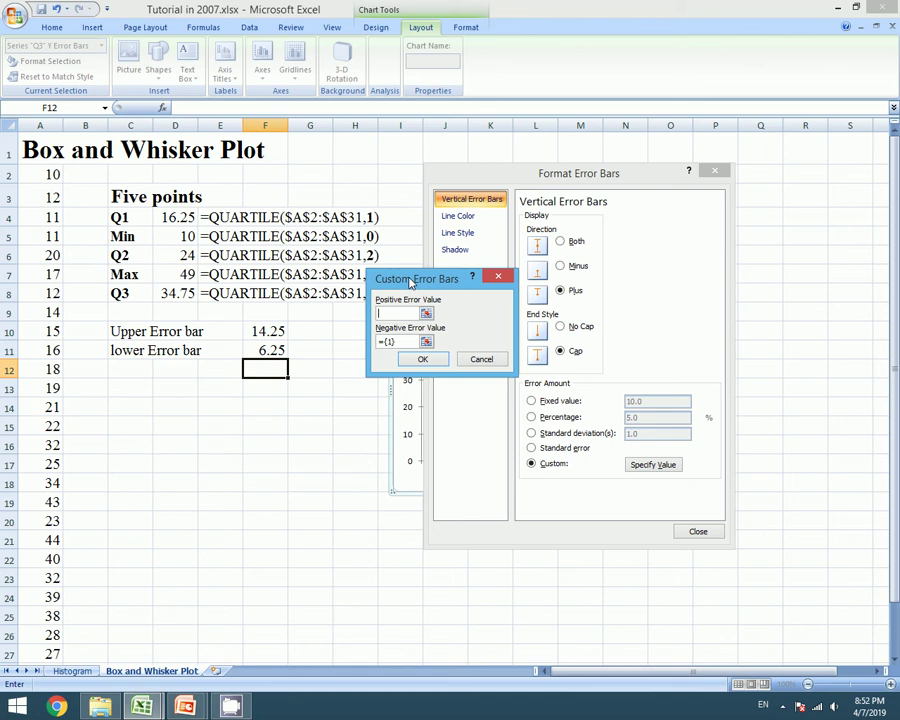
{"action": "left_click", "coordinate": [256, 336]}
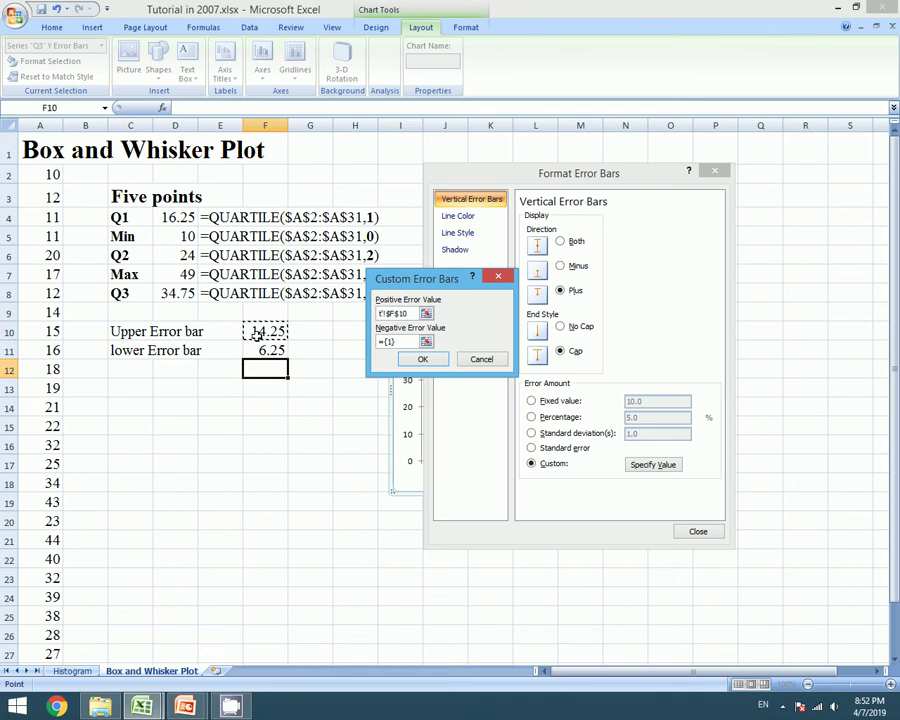
{"action": "left_click", "coordinate": [414, 359]}
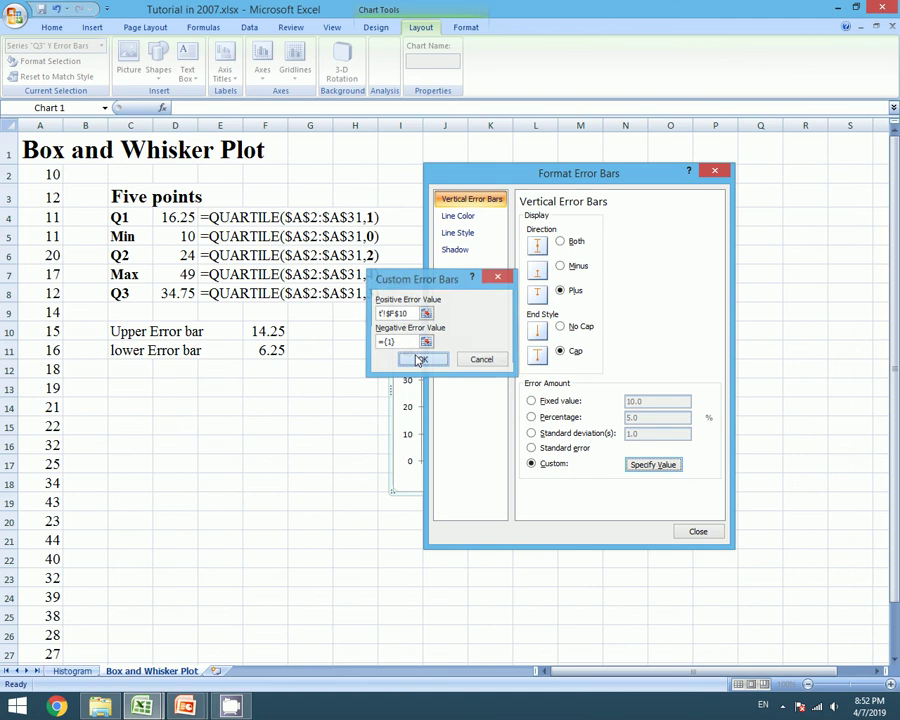
{"action": "left_click", "coordinate": [693, 530]}
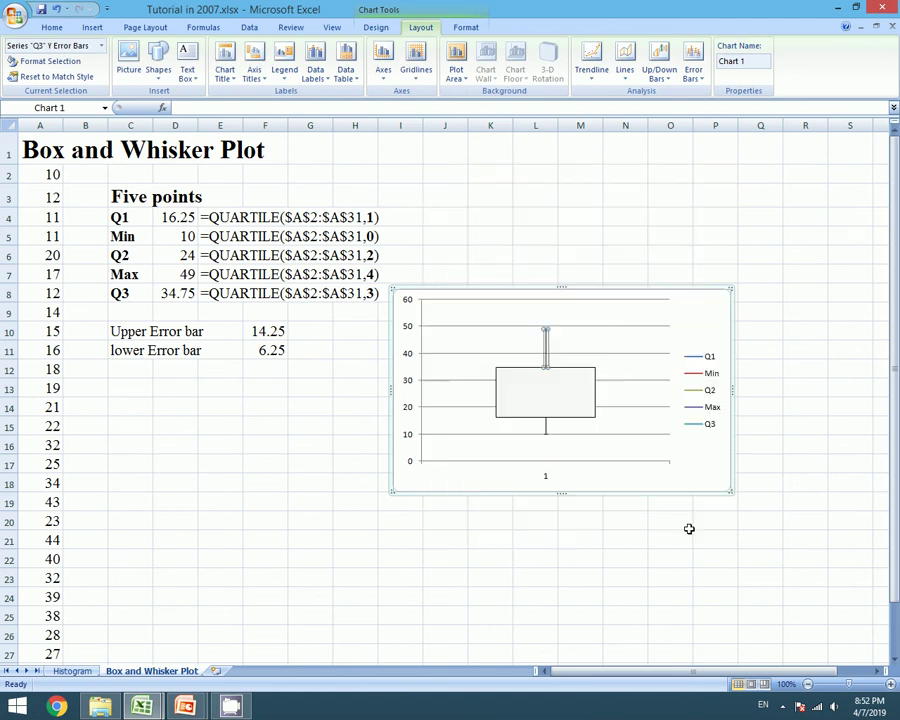
Step: Delete the chart's major horizontal gridlines and shift the chart up so it starts at about row 6
{"action": "left_click_drag", "start_coordinate": [540, 295], "coordinate": [554, 266]}
{"action": "left_click", "coordinate": [525, 306]}
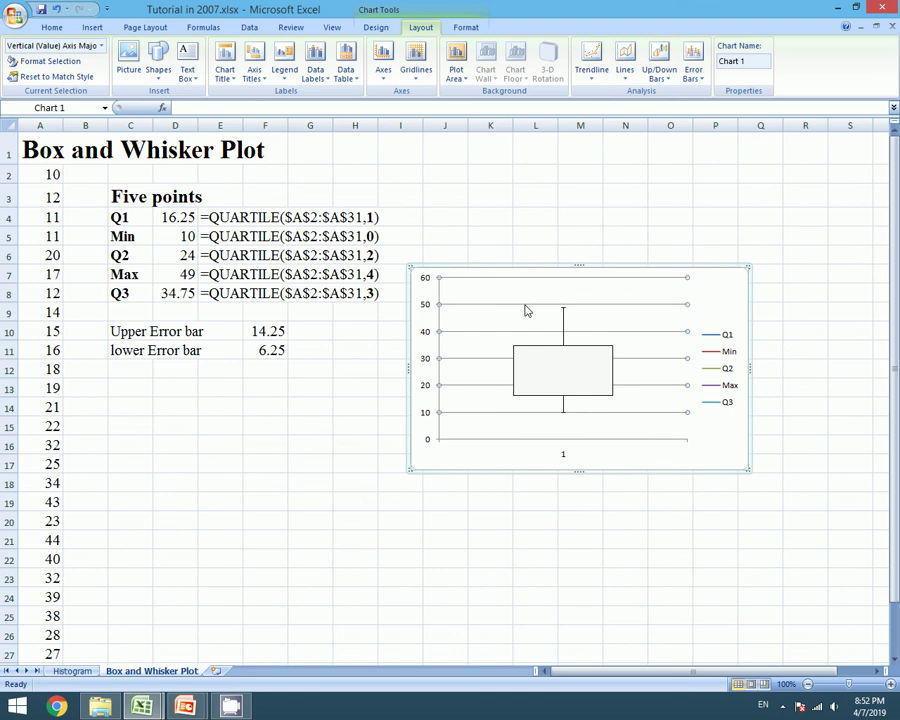
{"action": "key", "text": "Delete"}
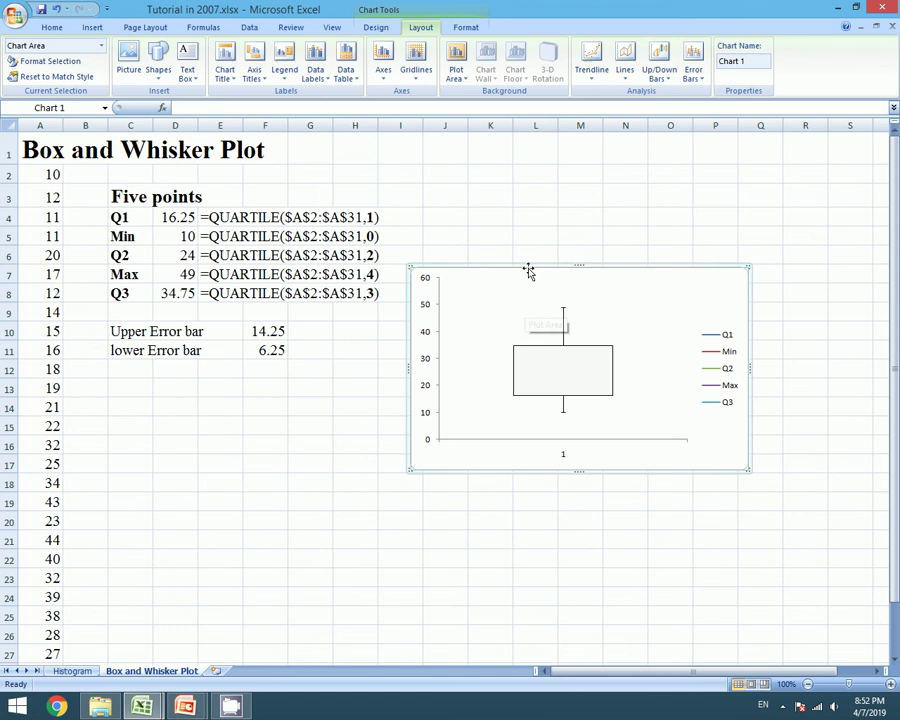
{"action": "left_click_drag", "start_coordinate": [529, 272], "coordinate": [527, 259]}
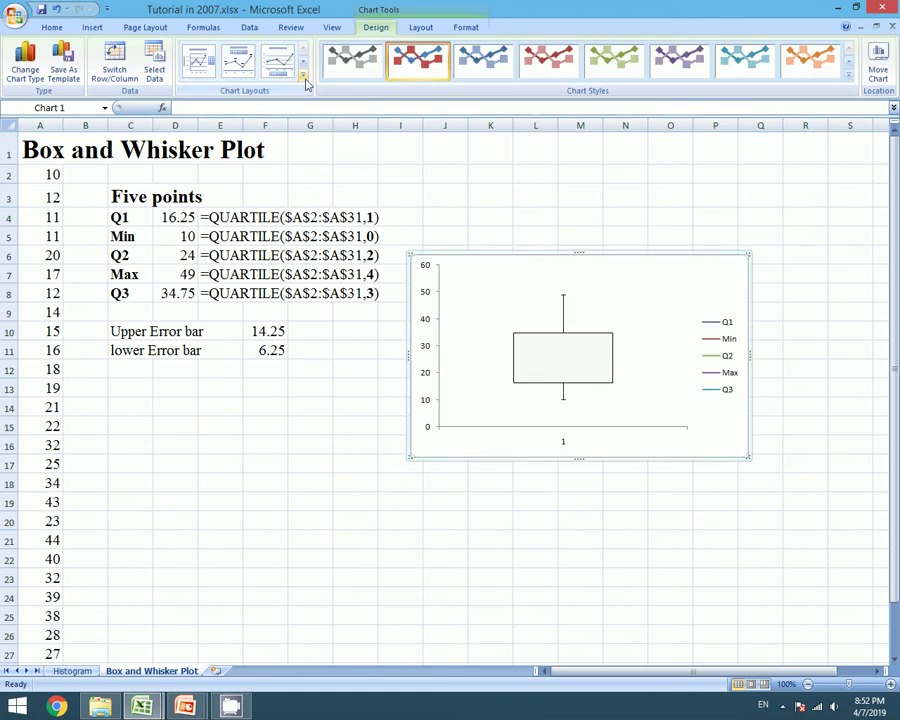
Step: Add a centered overlay chart title reading "Box and Whisker Plot"
{"action": "left_click", "coordinate": [435, 33]}
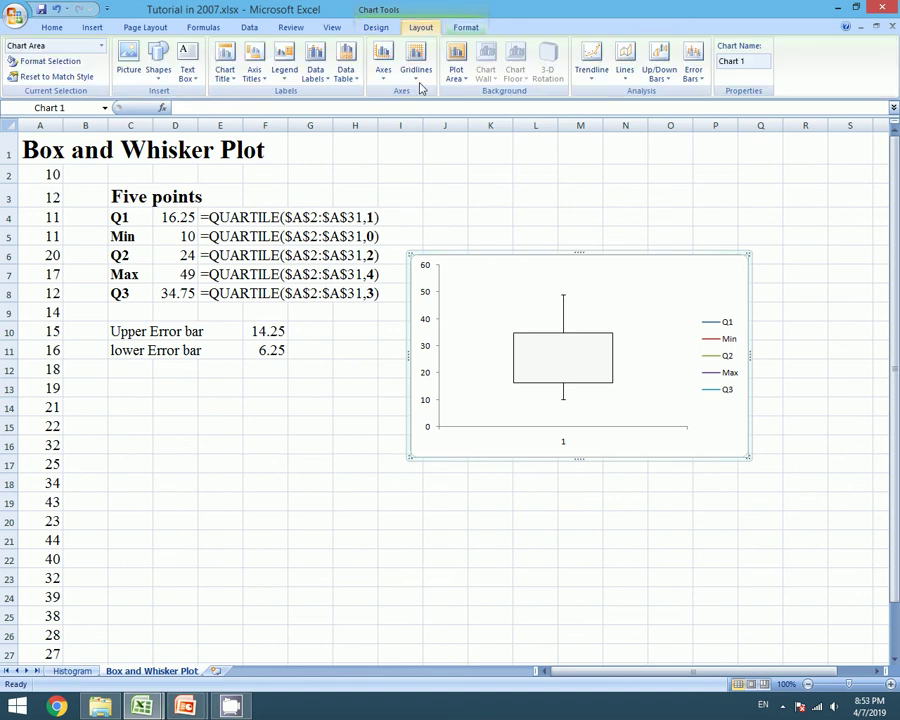
{"action": "left_click", "coordinate": [231, 78]}
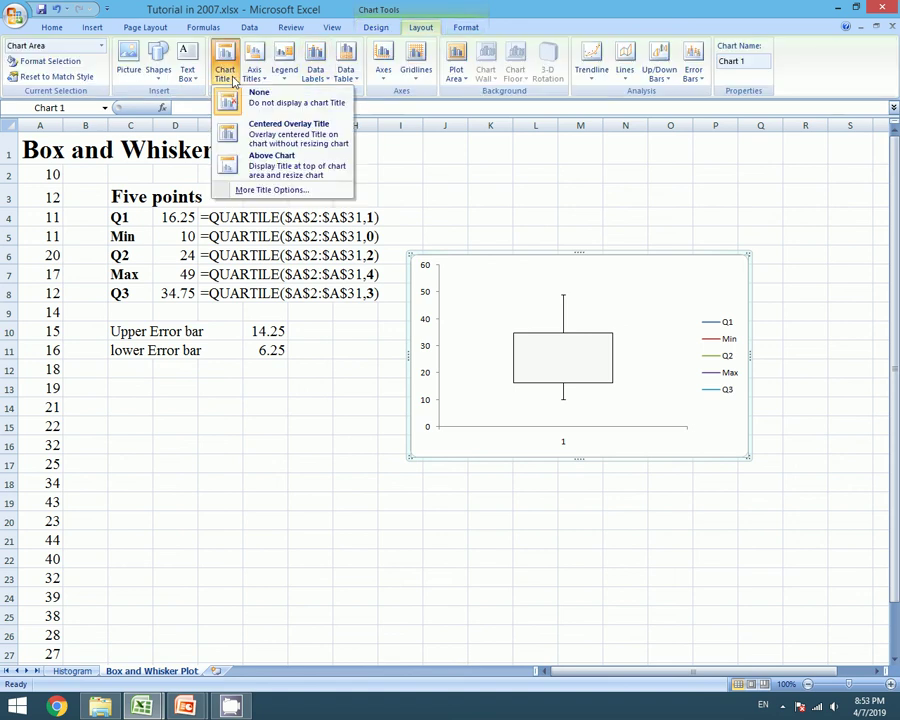
{"action": "left_click", "coordinate": [240, 133]}
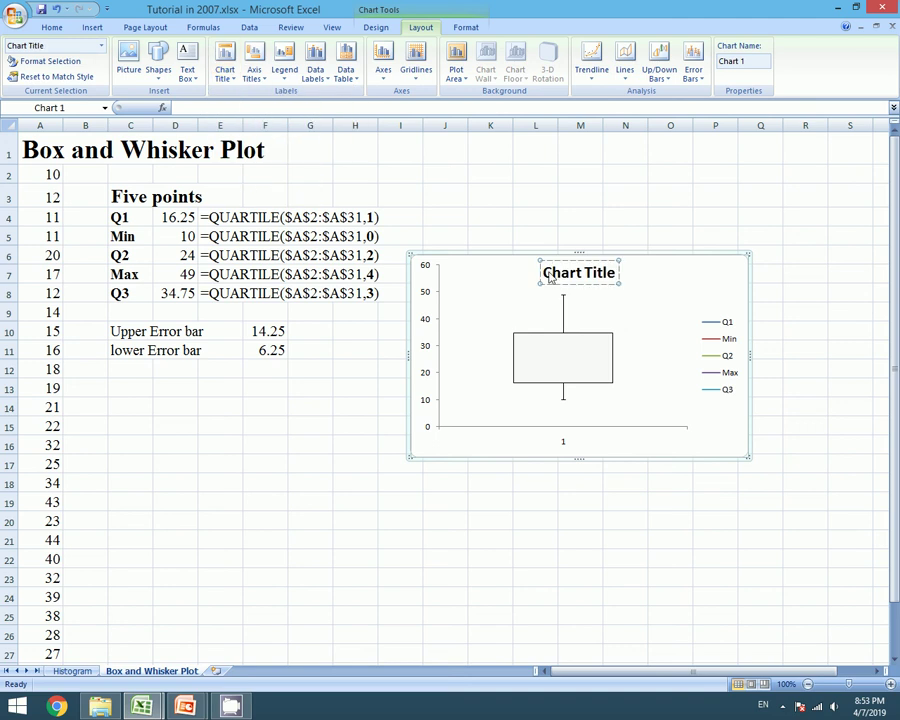
{"action": "left_click", "coordinate": [588, 271]}
{"action": "left_click_drag", "start_coordinate": [543, 272], "coordinate": [612, 273]}
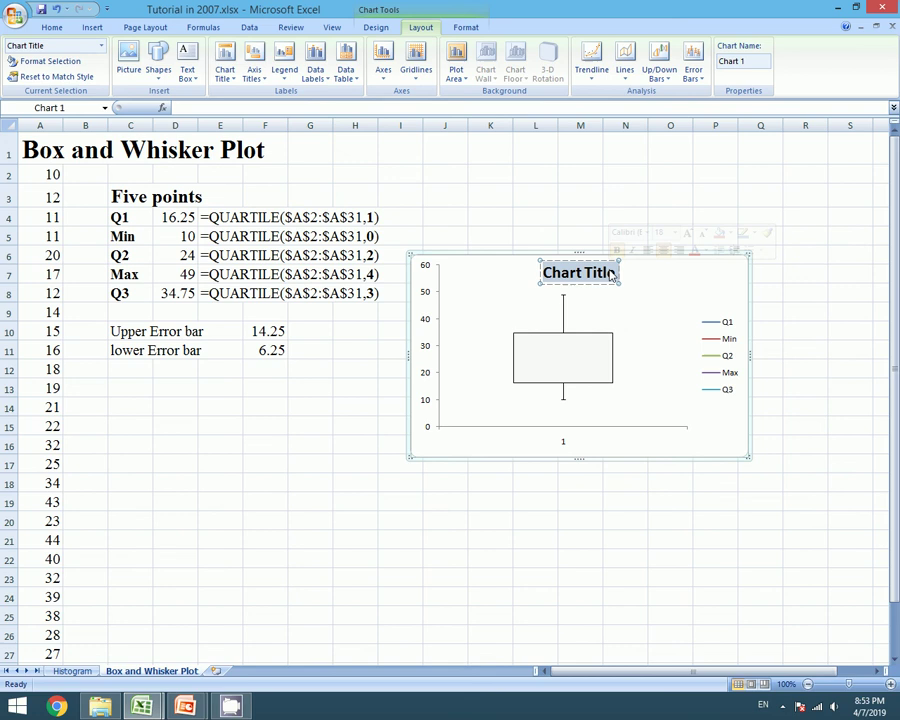
{"action": "type", "text": "Box an"}
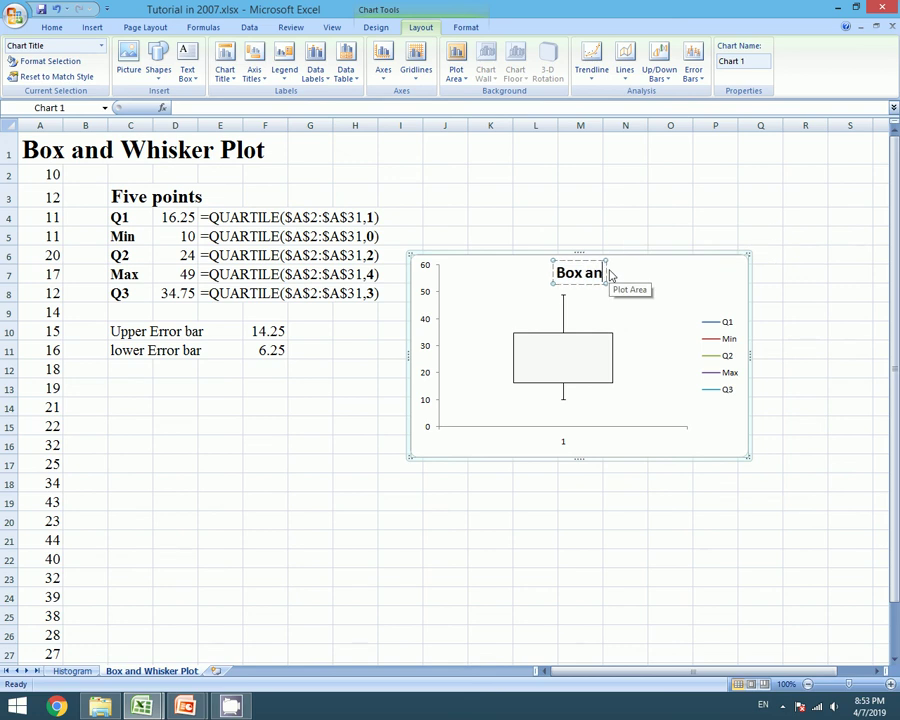
{"action": "type", "text": "d Whisker"}
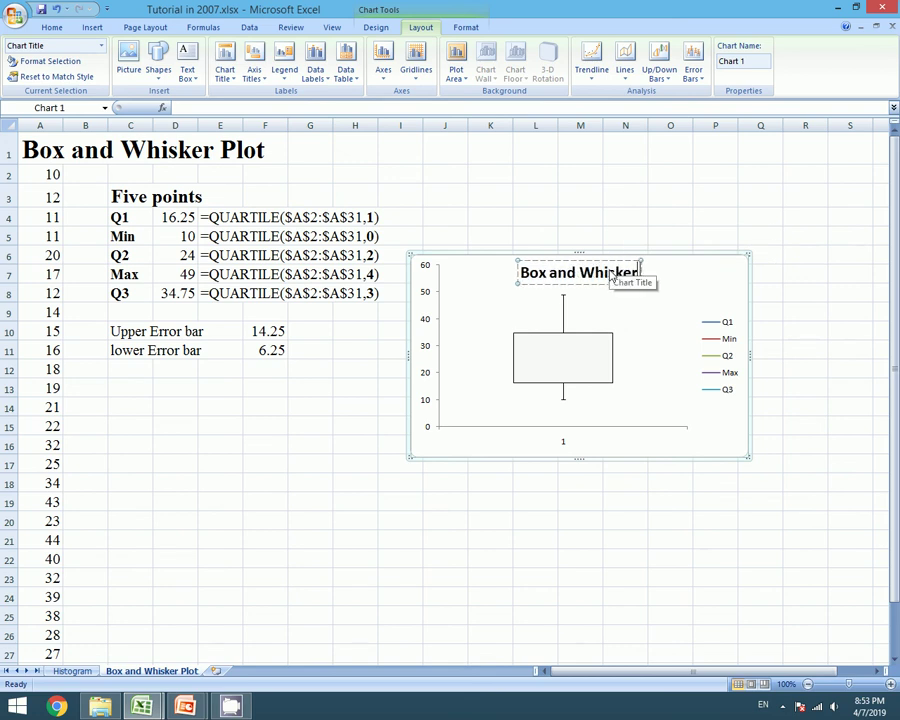
{"action": "type", "text": " Plot"}
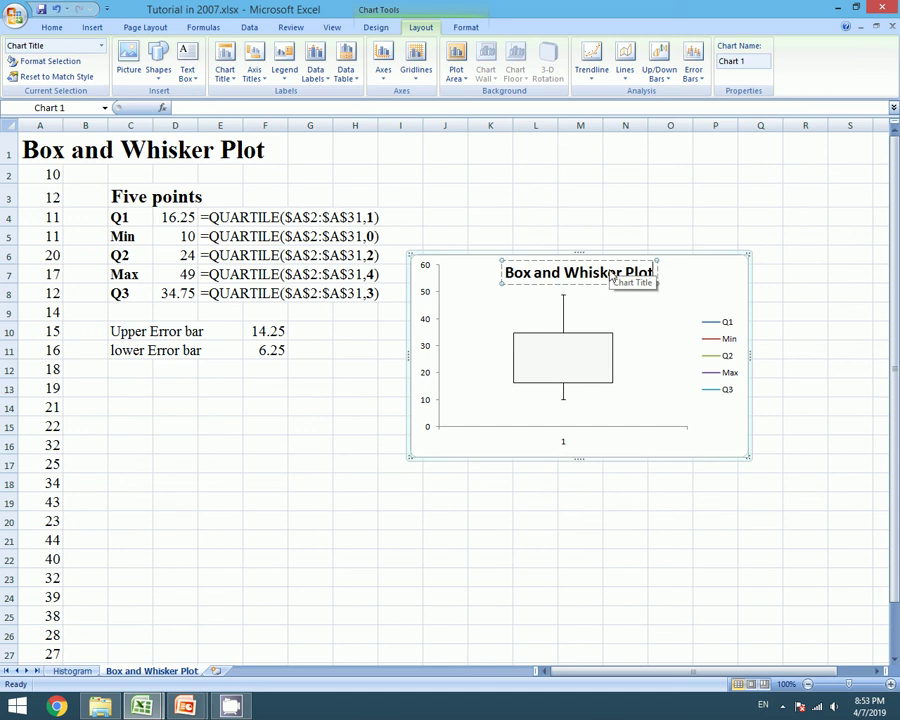
{"action": "left_click", "coordinate": [569, 255]}
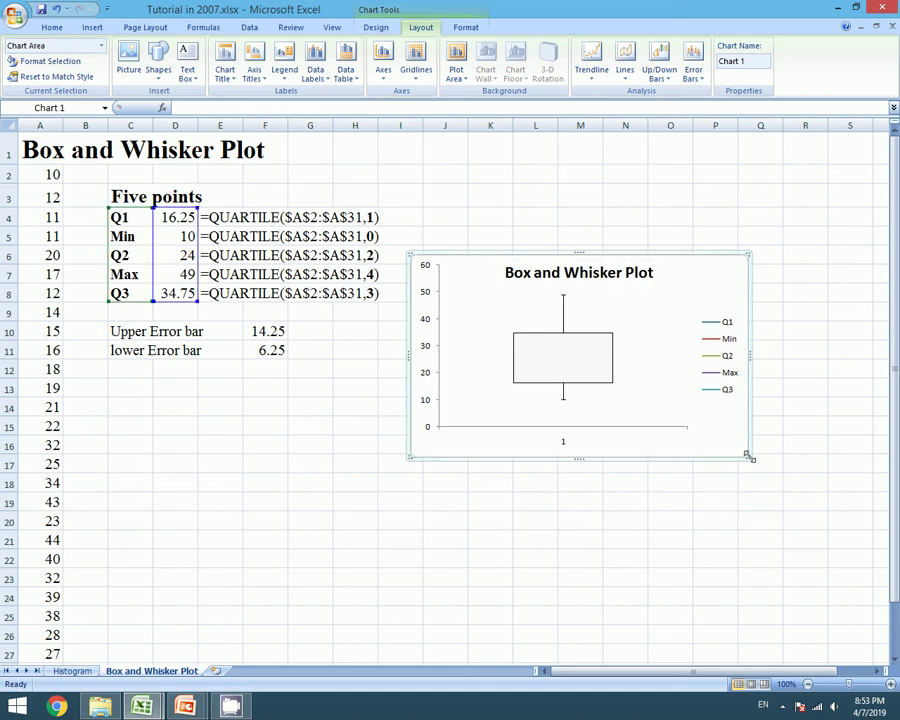
Step: Enlarge and reposition the chart to span about columns I to R and rows 4 to 20, and delete its legend
{"action": "left_click_drag", "start_coordinate": [747, 454], "coordinate": [852, 566]}
{"action": "left_click_drag", "start_coordinate": [650, 244], "coordinate": [635, 212]}
{"action": "left_click", "coordinate": [818, 377]}
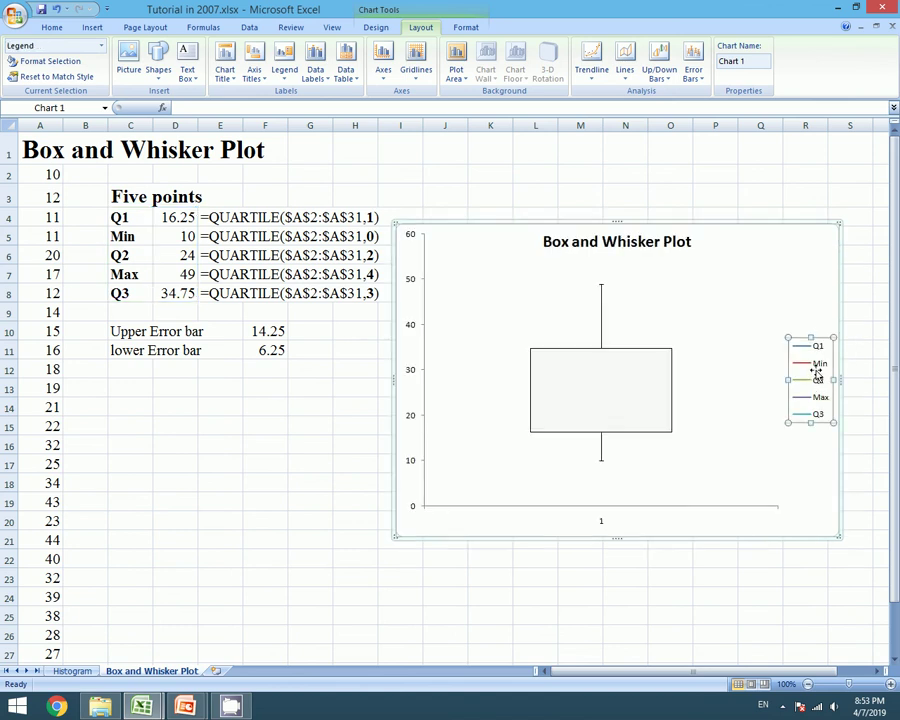
{"action": "key", "text": "Delete"}
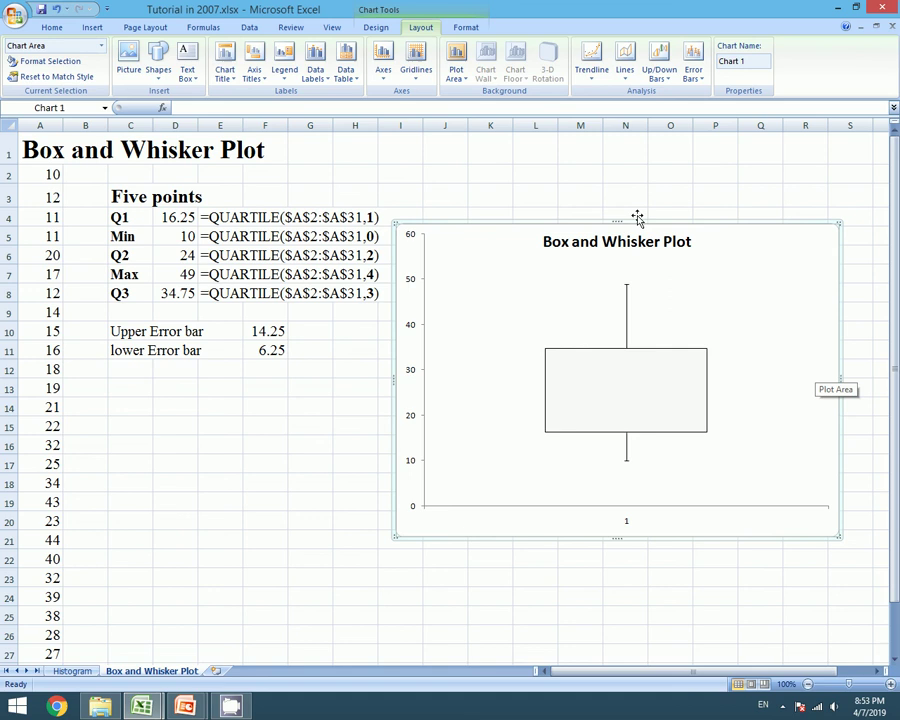
{"action": "left_click_drag", "start_coordinate": [635, 217], "coordinate": [634, 205]}
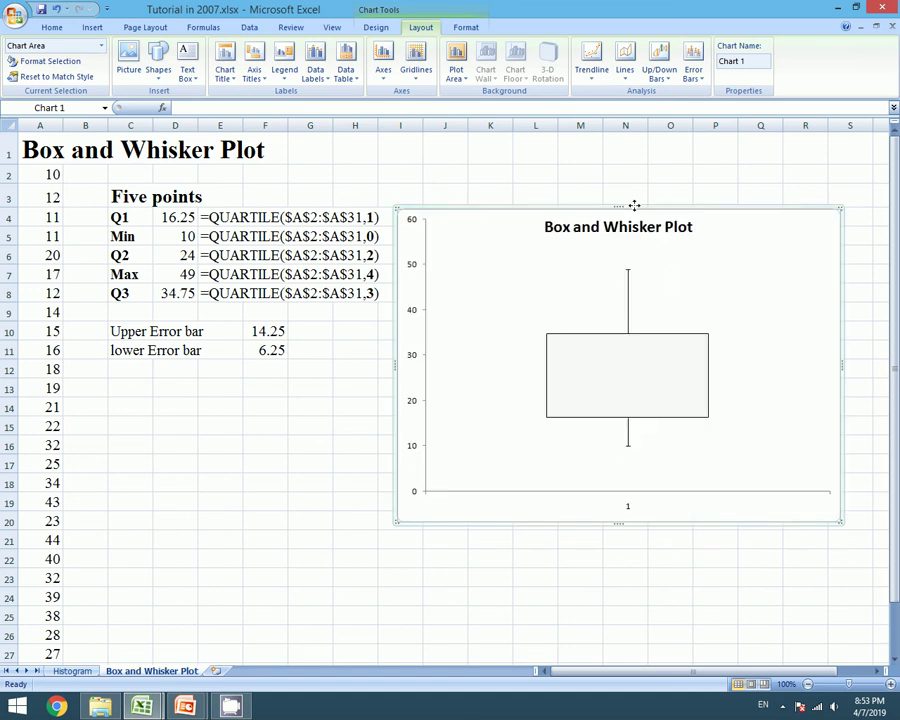